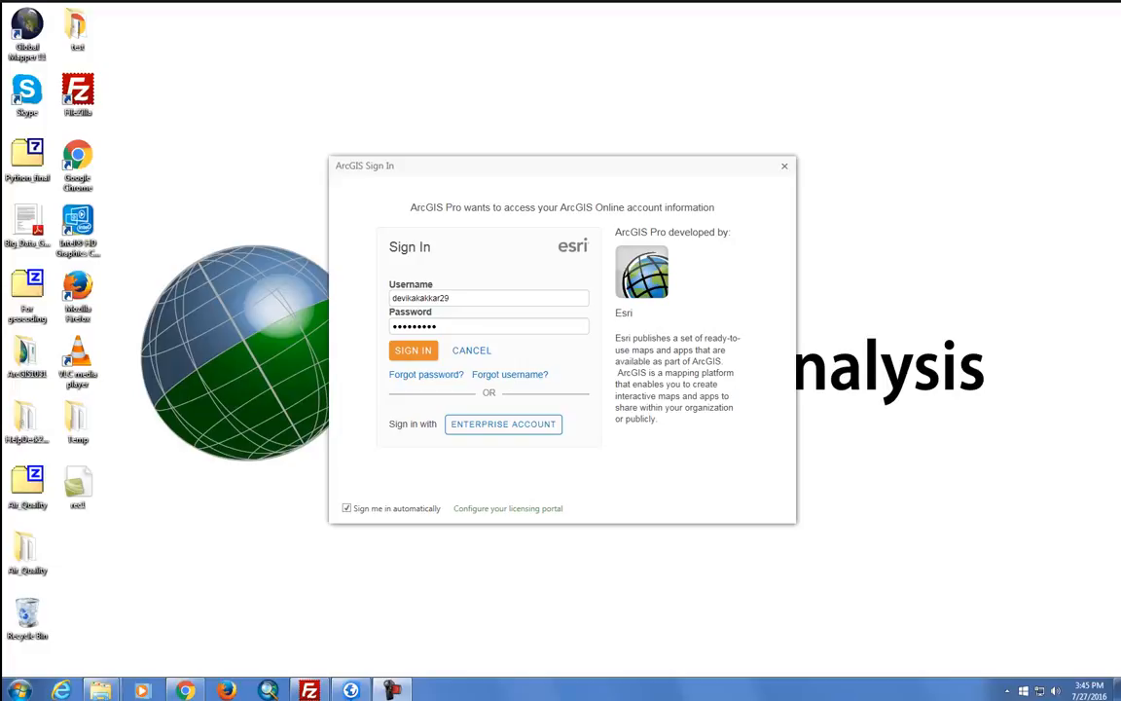
- Sign in to the ArcGIS Online account with the prefilled credentials and open the recent project MyProject
{"action": "left_click", "coordinate": [413, 350]}
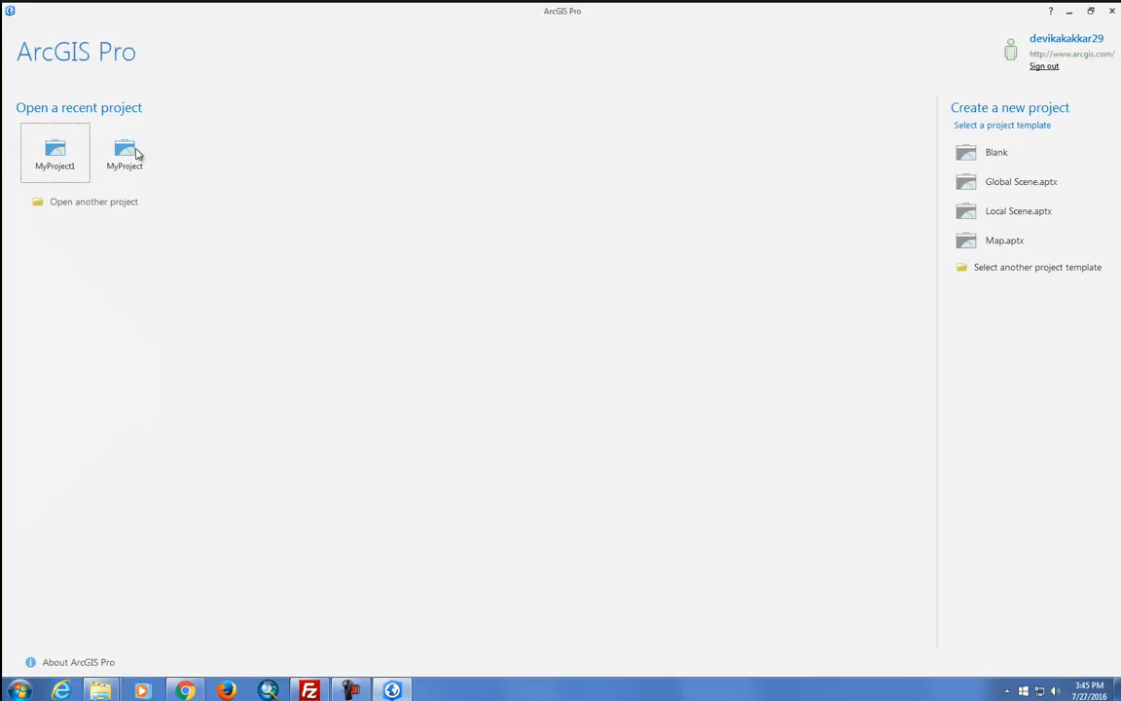
{"action": "left_click", "coordinate": [127, 156]}
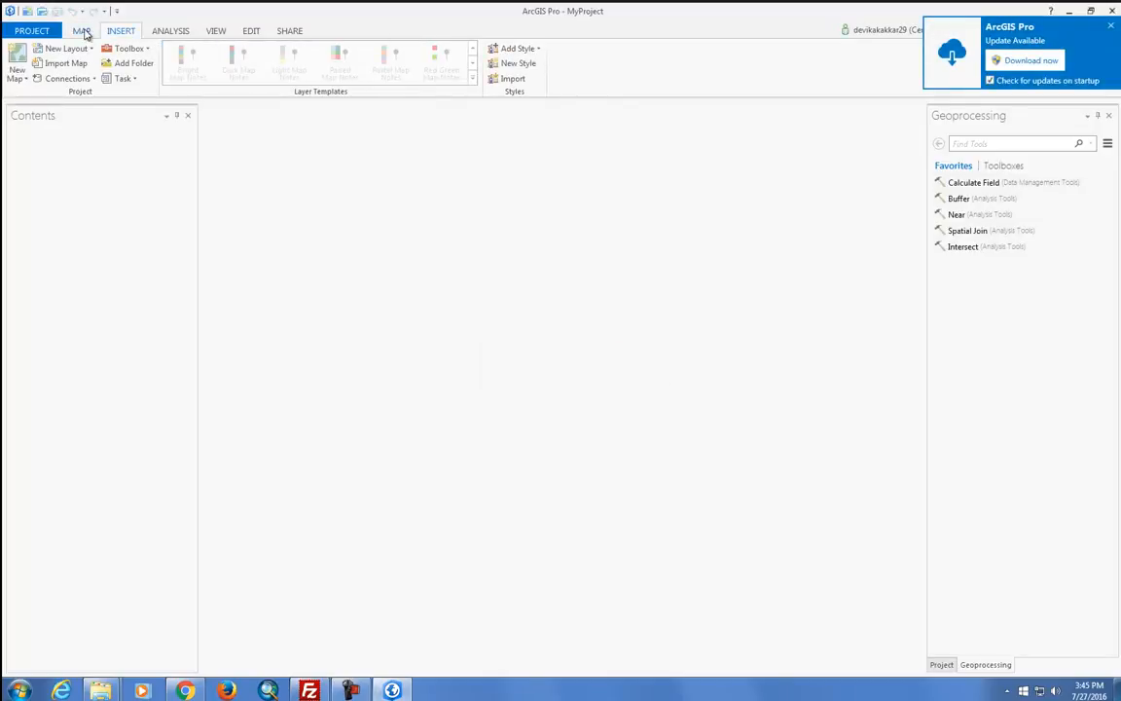
- Insert a new map into the project and hide its Topographic basemap layer
{"action": "left_click", "coordinate": [16, 77]}
{"action": "left_click", "coordinate": [35, 100]}
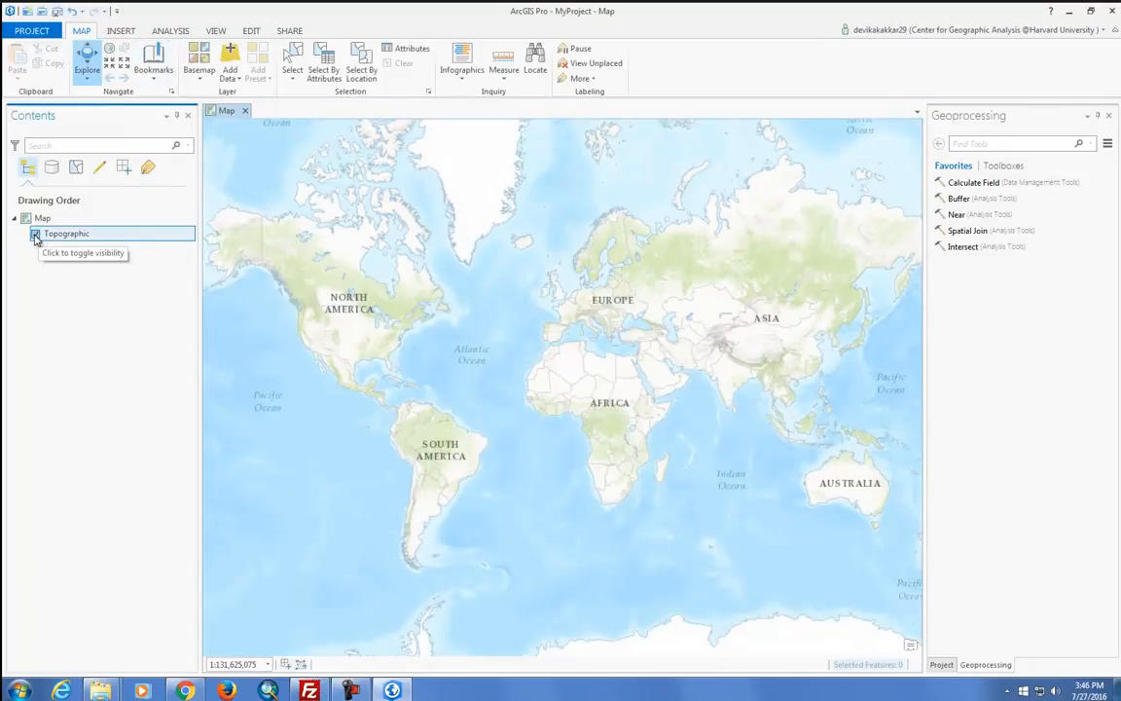
{"action": "left_click", "coordinate": [35, 235]}
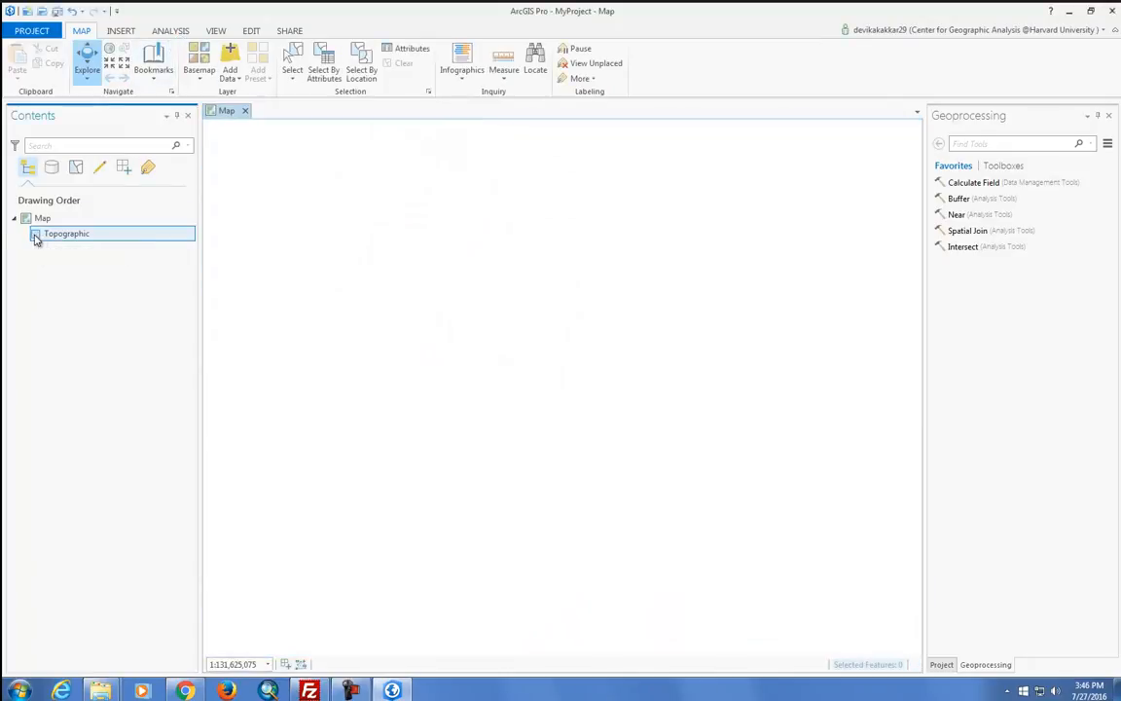
- Add the shapefile Air_quality.shp from the Air_Quality folder on the Desktop to the map
{"action": "left_click", "coordinate": [230, 52]}
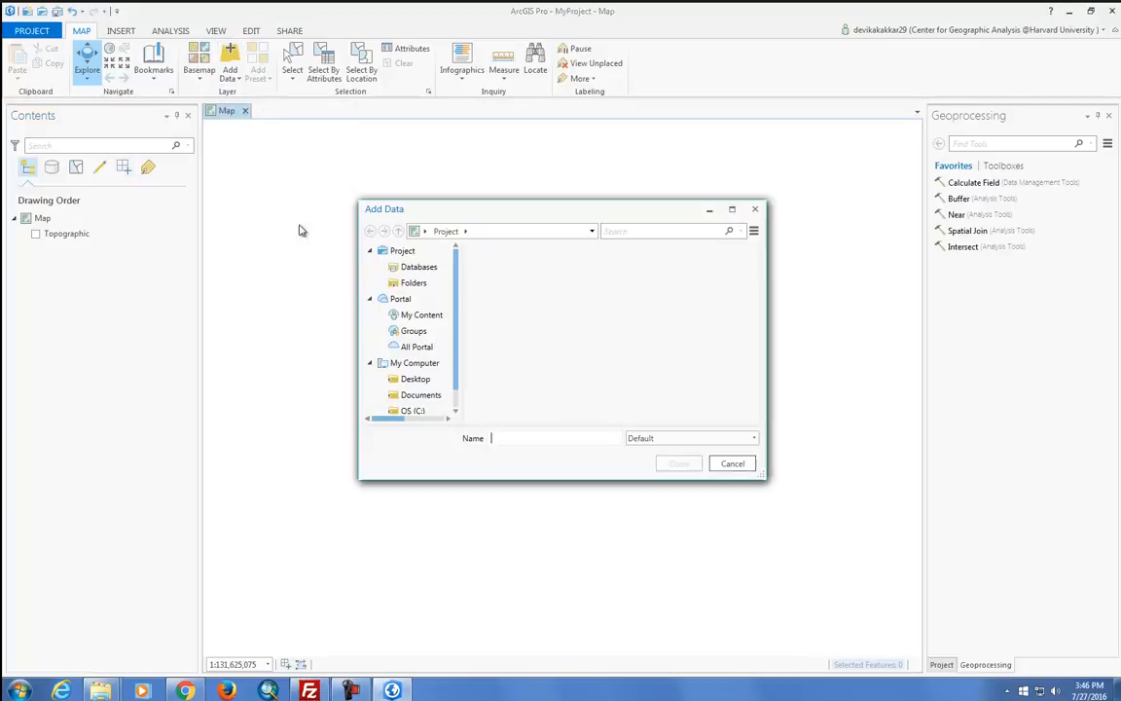
{"action": "left_click", "coordinate": [421, 380]}
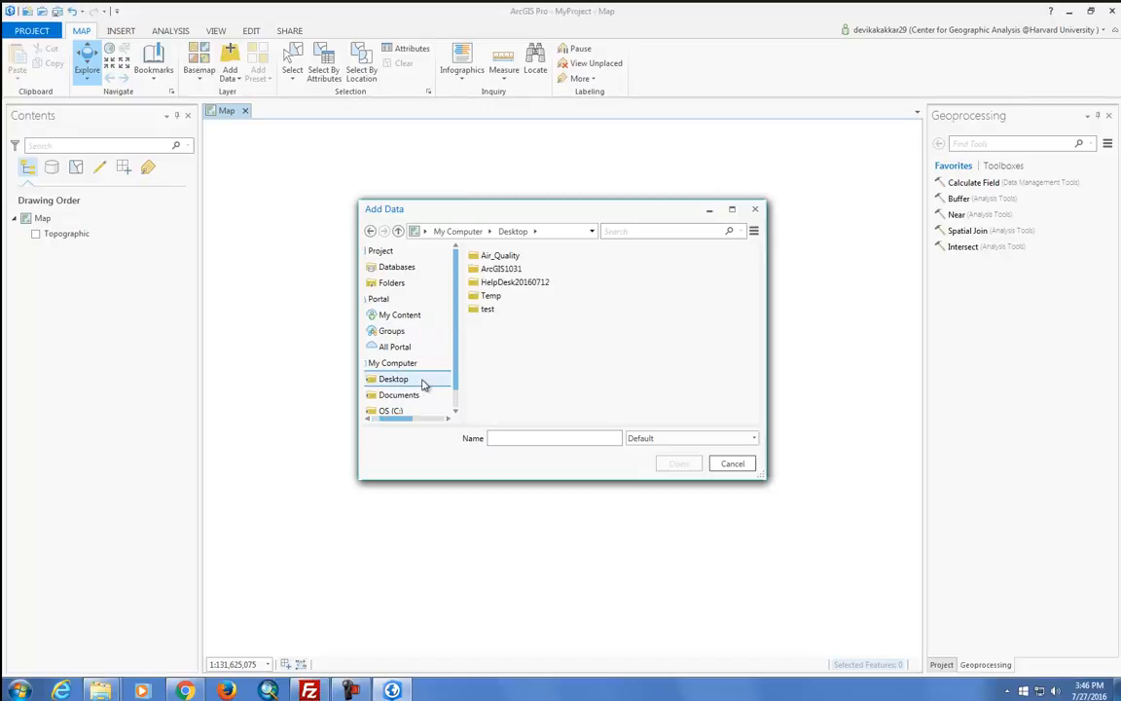
{"action": "left_click", "coordinate": [500, 255]}
{"action": "double_click", "coordinate": [502, 256]}
{"action": "left_click", "coordinate": [506, 256]}
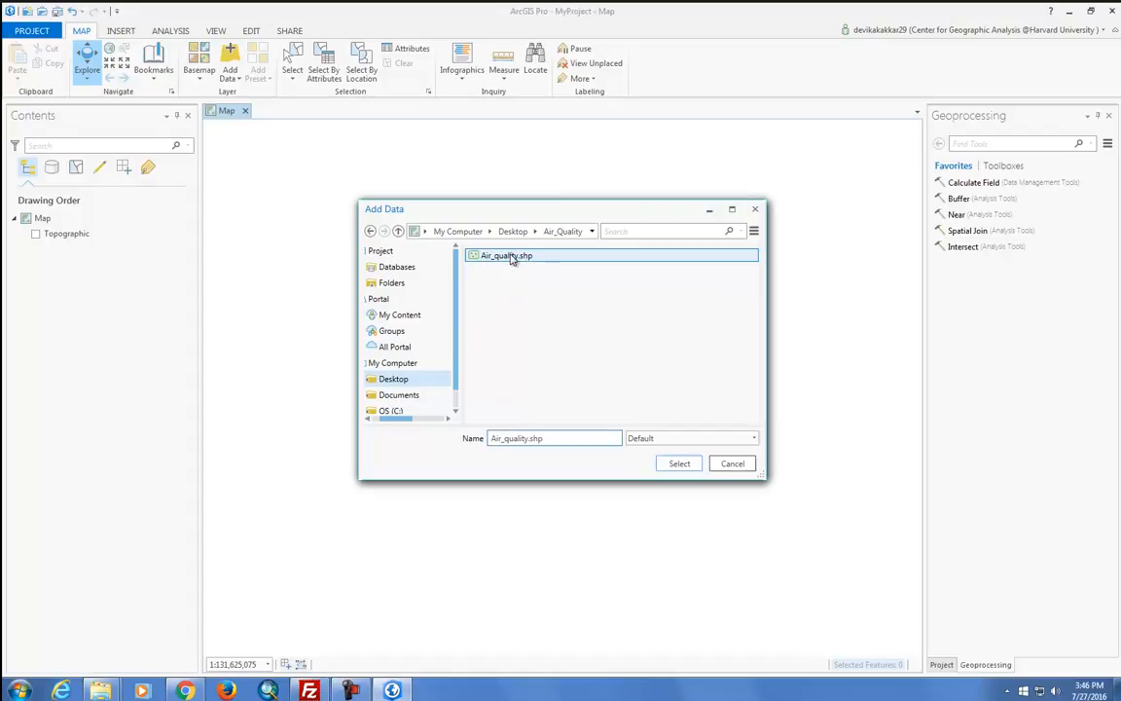
{"action": "left_click", "coordinate": [678, 464]}
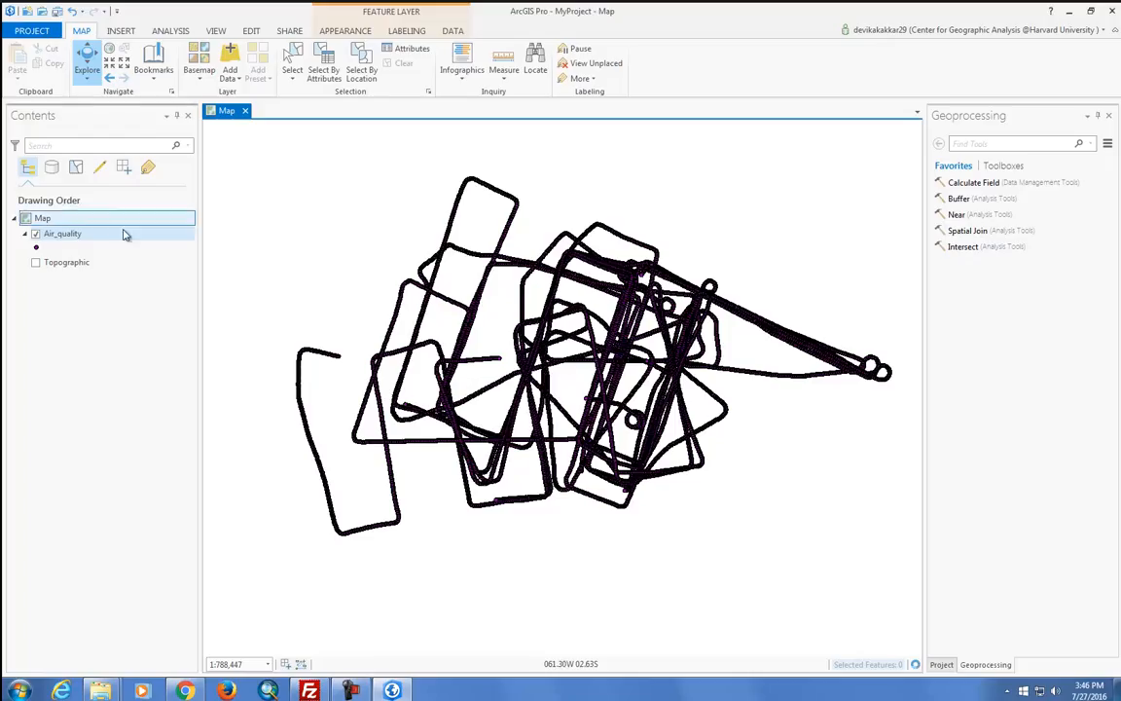
- Examine the Air_quality layer's attribute table, including the Date and Methanol fields, and close it
{"action": "left_click", "coordinate": [123, 235]}
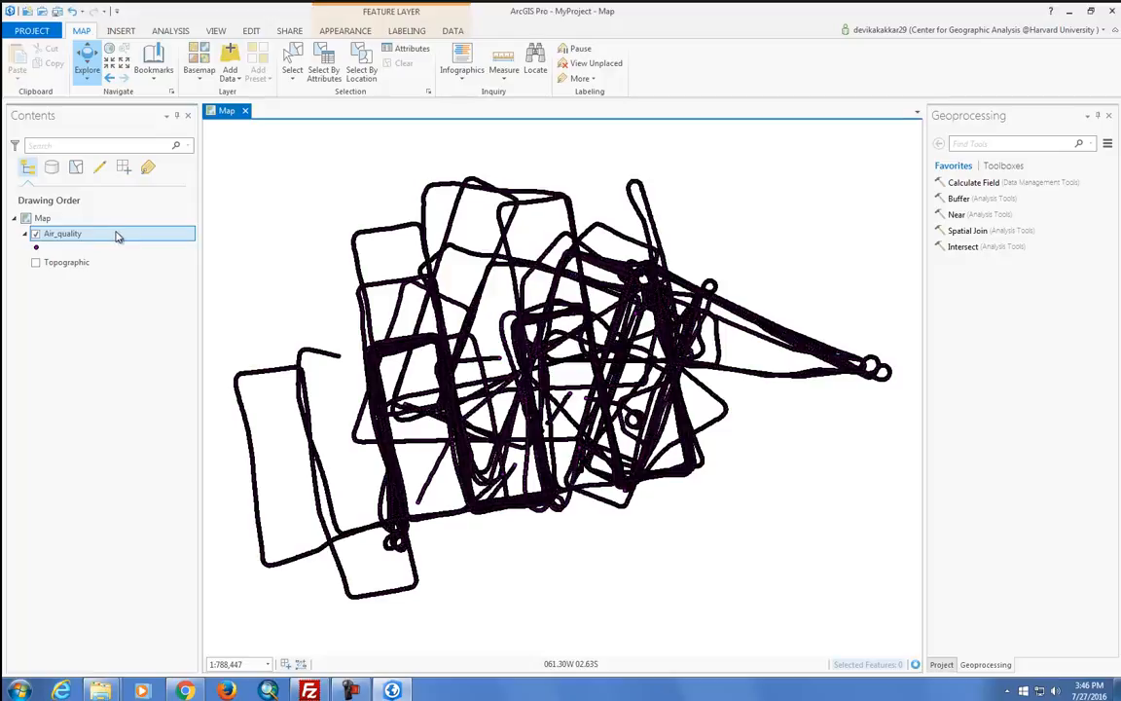
{"action": "right_click", "coordinate": [117, 236]}
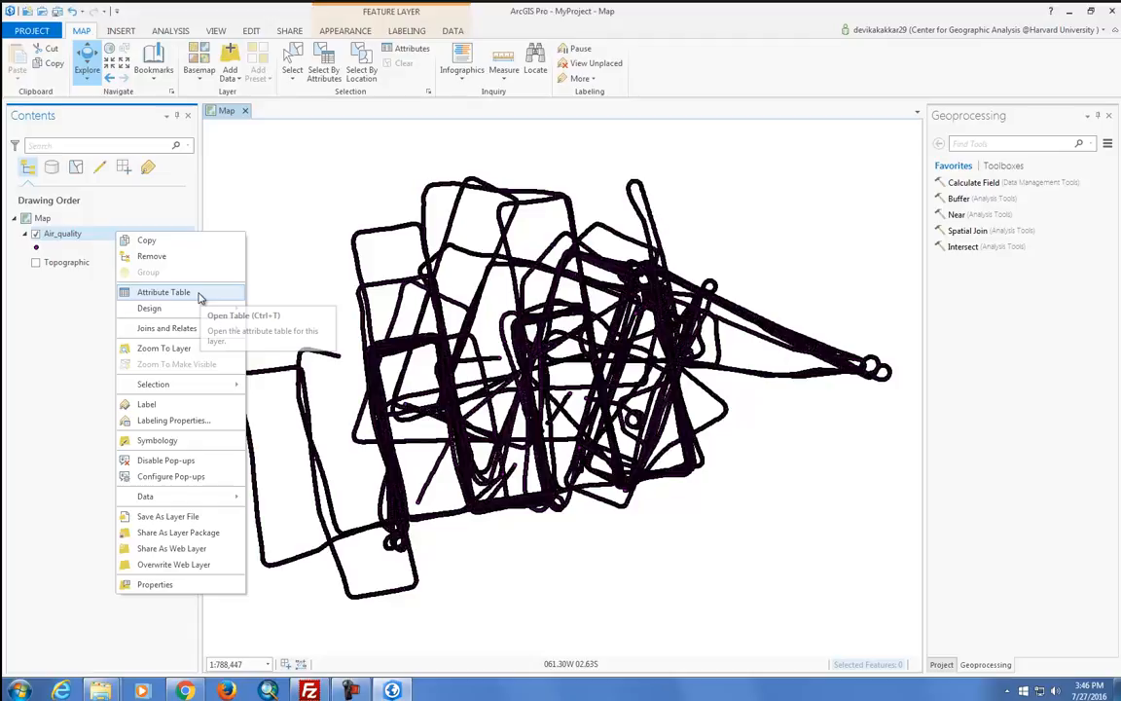
{"action": "left_click", "coordinate": [164, 292]}
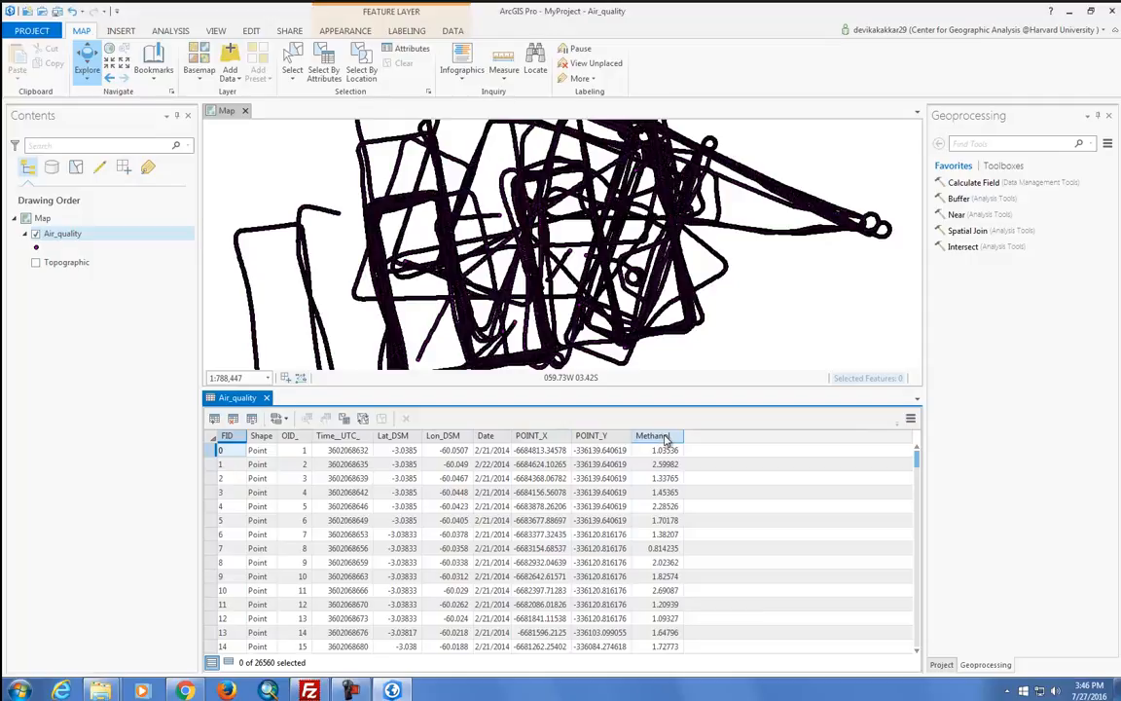
{"action": "left_click", "coordinate": [267, 398]}
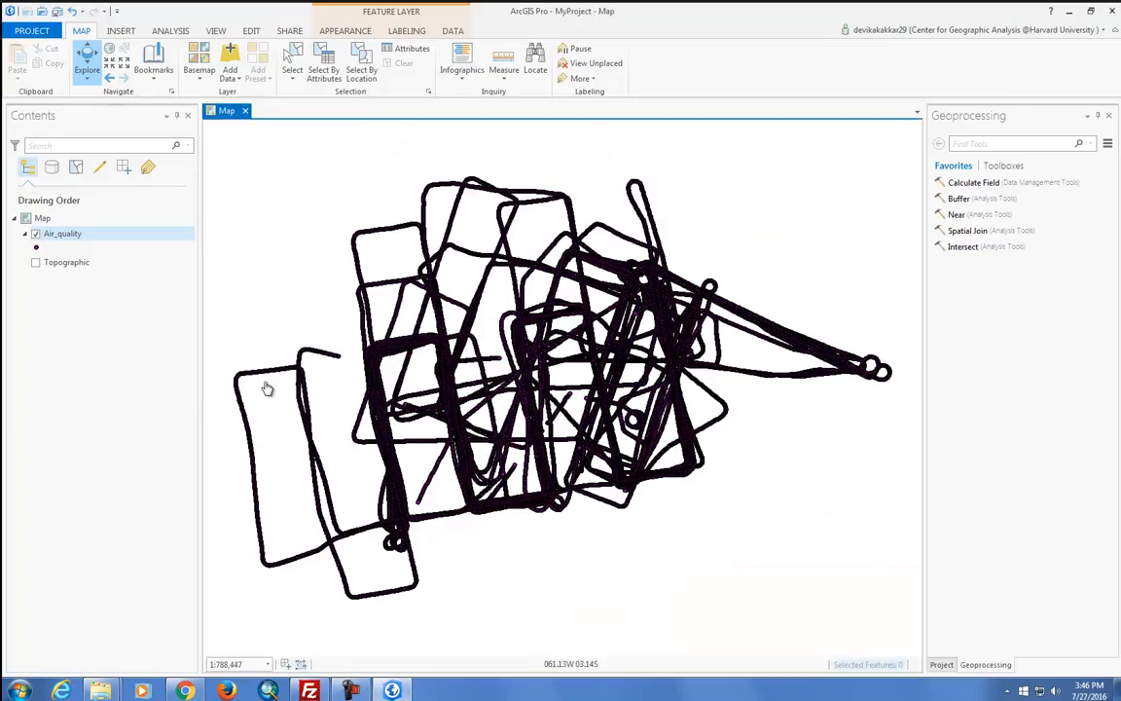
- Check the spatial reference in the Air_quality layer's source properties and close the properties
{"action": "right_click", "coordinate": [161, 233]}
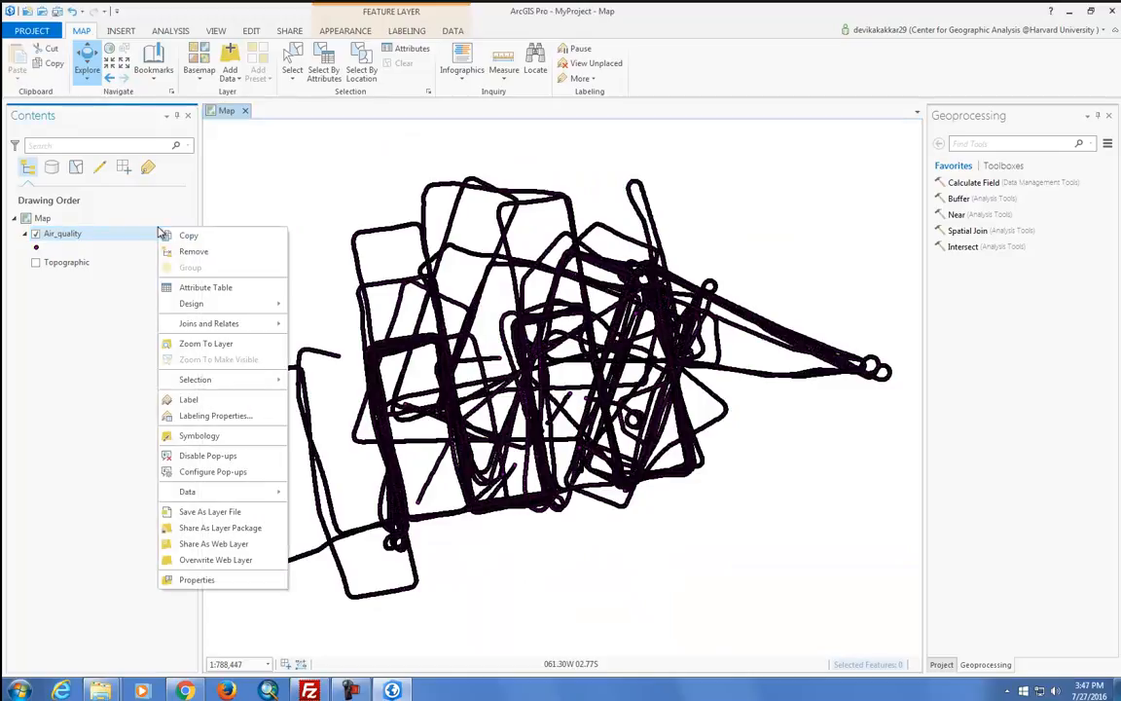
{"action": "left_click", "coordinate": [206, 579]}
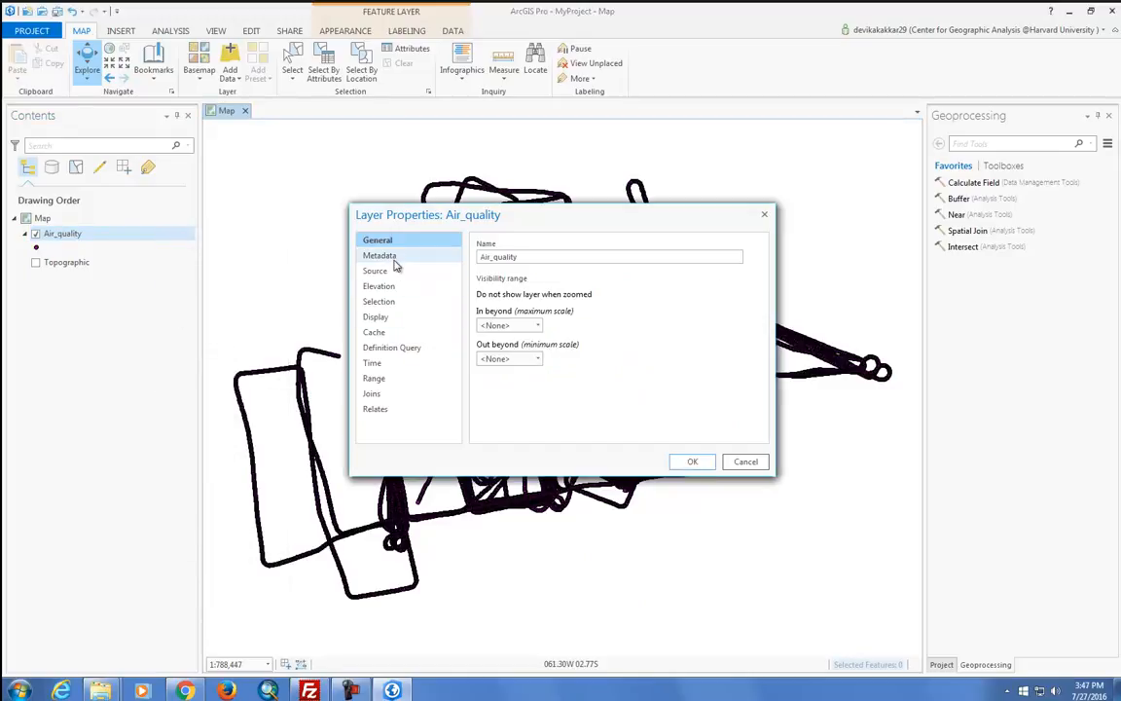
{"action": "left_click", "coordinate": [377, 270]}
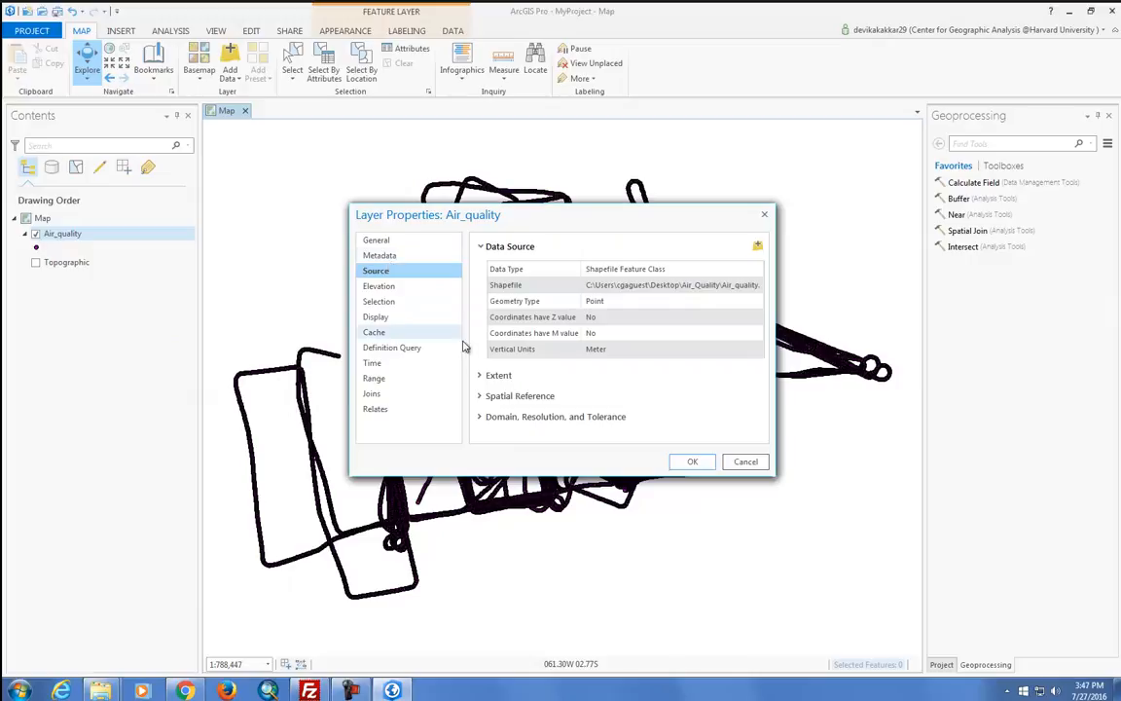
{"action": "left_click", "coordinate": [483, 397]}
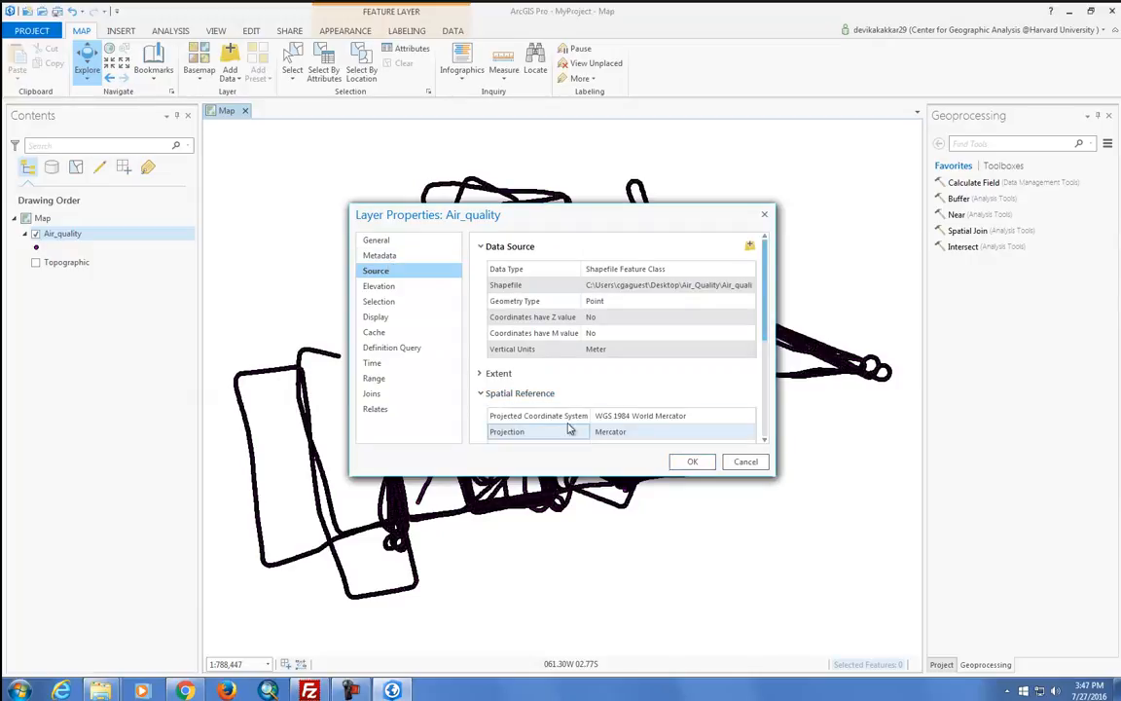
{"action": "left_click", "coordinate": [693, 462]}
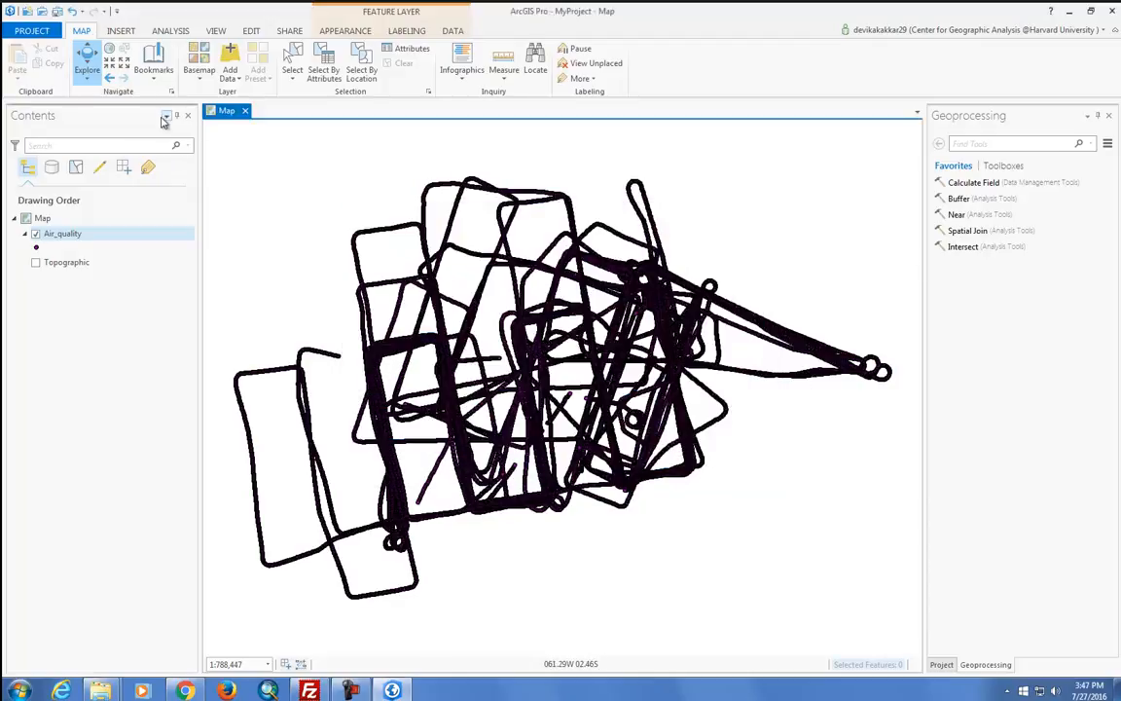
- Search the geoprocessing tools for "Create Space" and open the Create Space Time Cube tool
{"action": "left_click", "coordinate": [183, 32]}
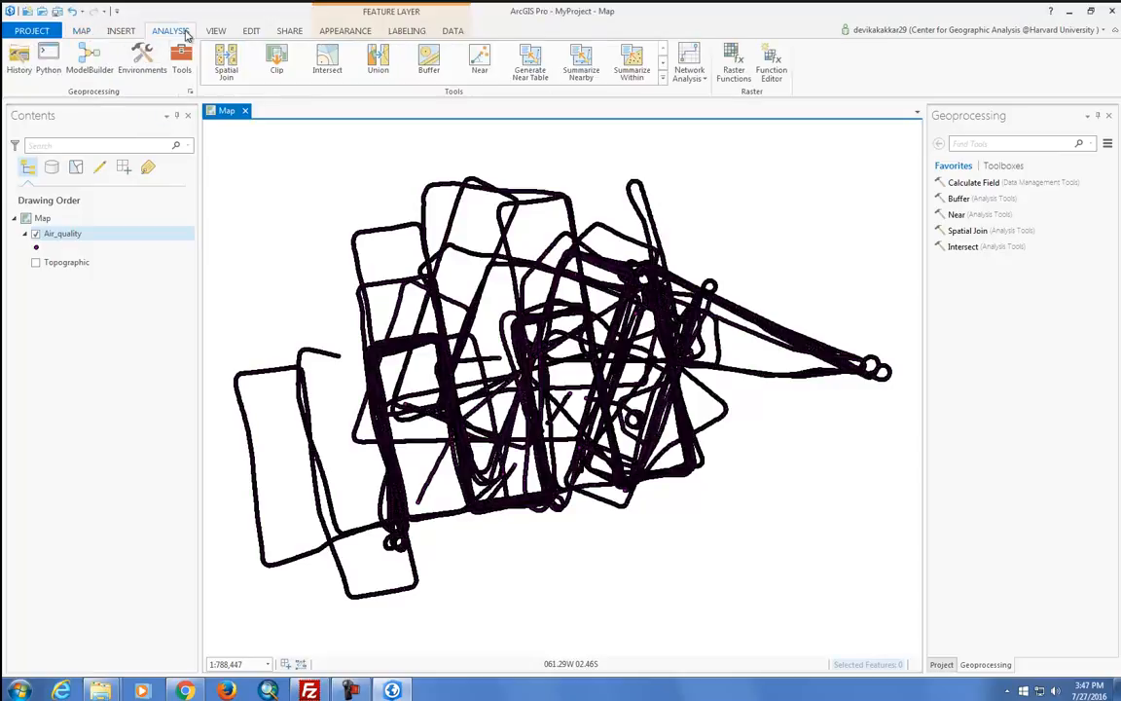
{"action": "left_click", "coordinate": [181, 59]}
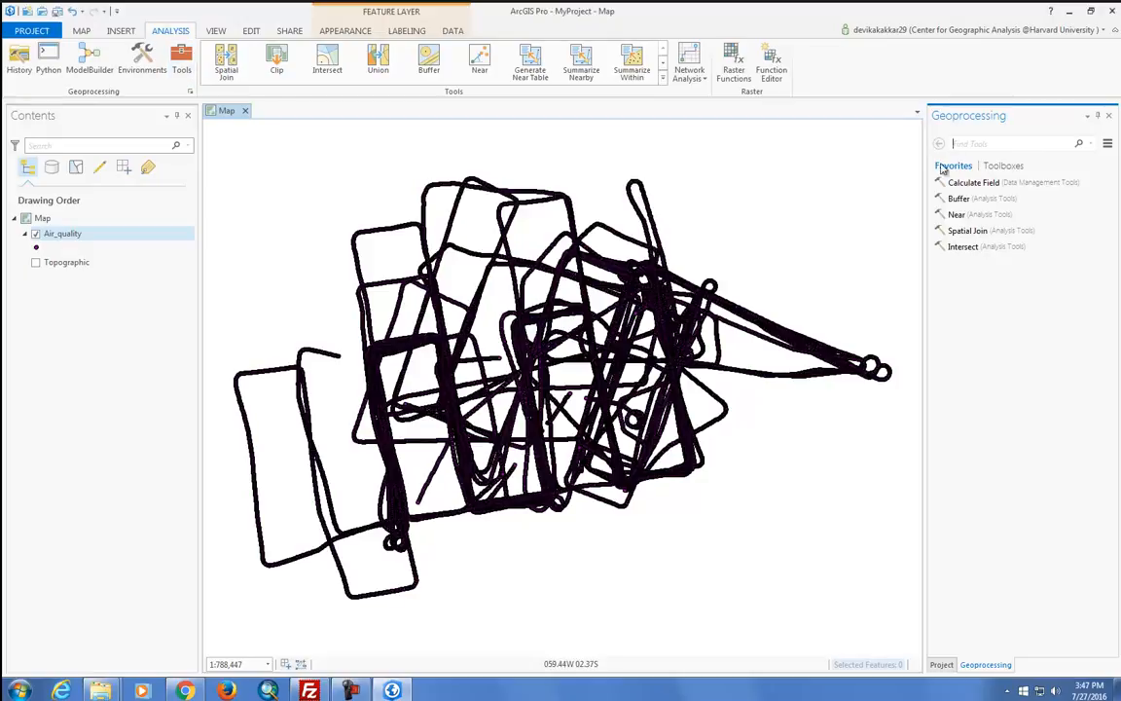
{"action": "type", "text": "Cl"}
{"action": "type", "text": "eate Space"}
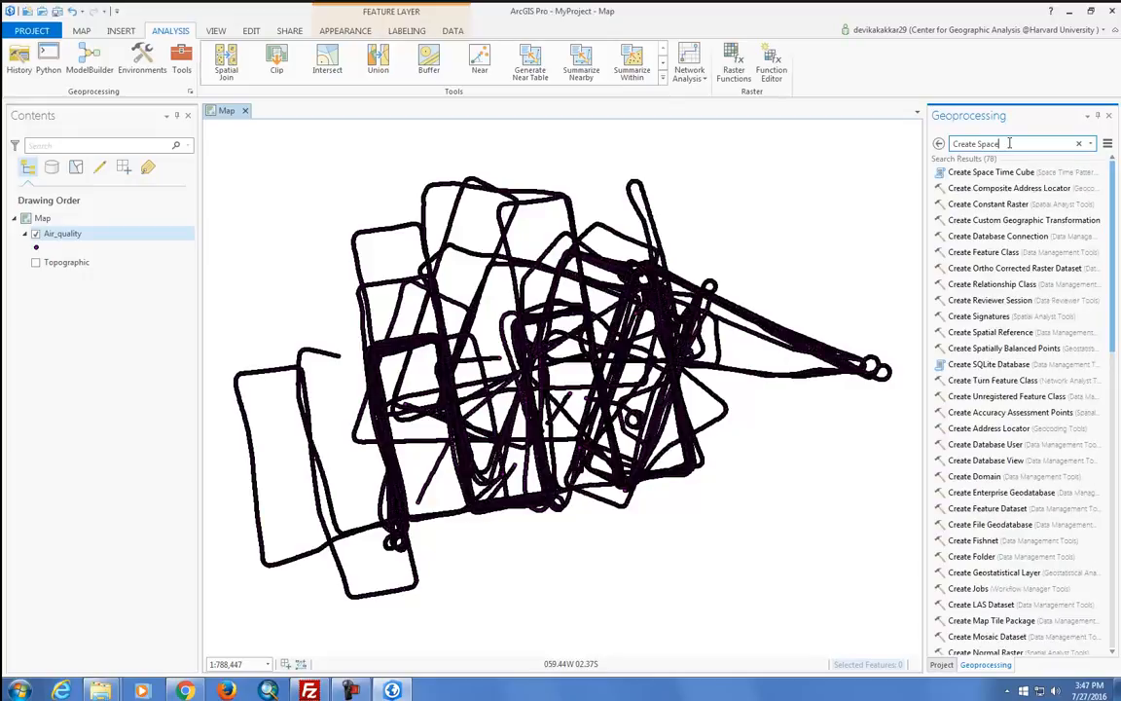
{"action": "left_click", "coordinate": [990, 172]}
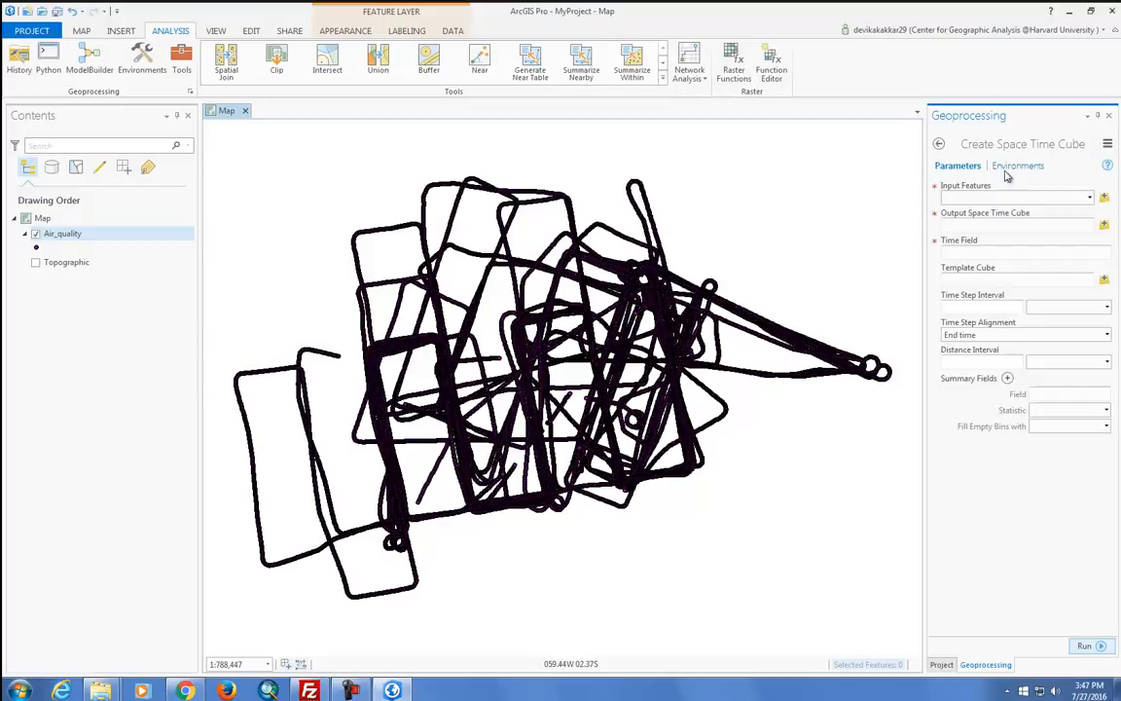
- Set Air_quality as the input features and save the output cube as Space_Time_Output in the Air_Quality folder
{"action": "left_click", "coordinate": [1090, 198]}
{"action": "left_click", "coordinate": [1070, 213]}
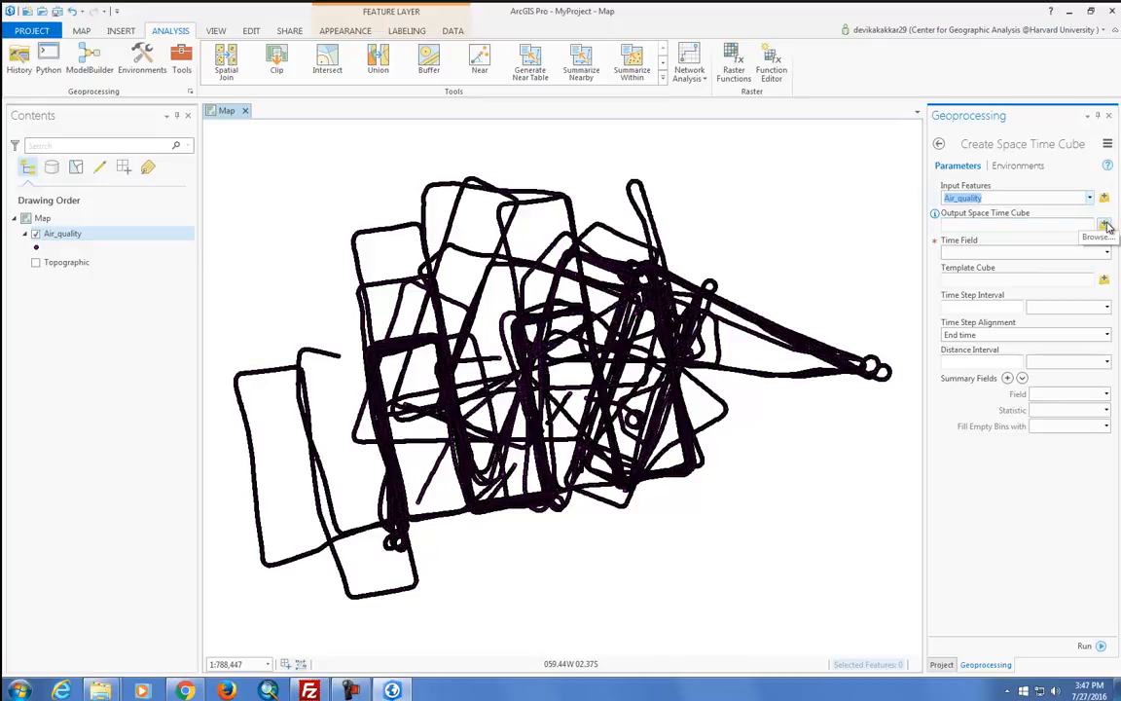
{"action": "left_click", "coordinate": [1105, 225]}
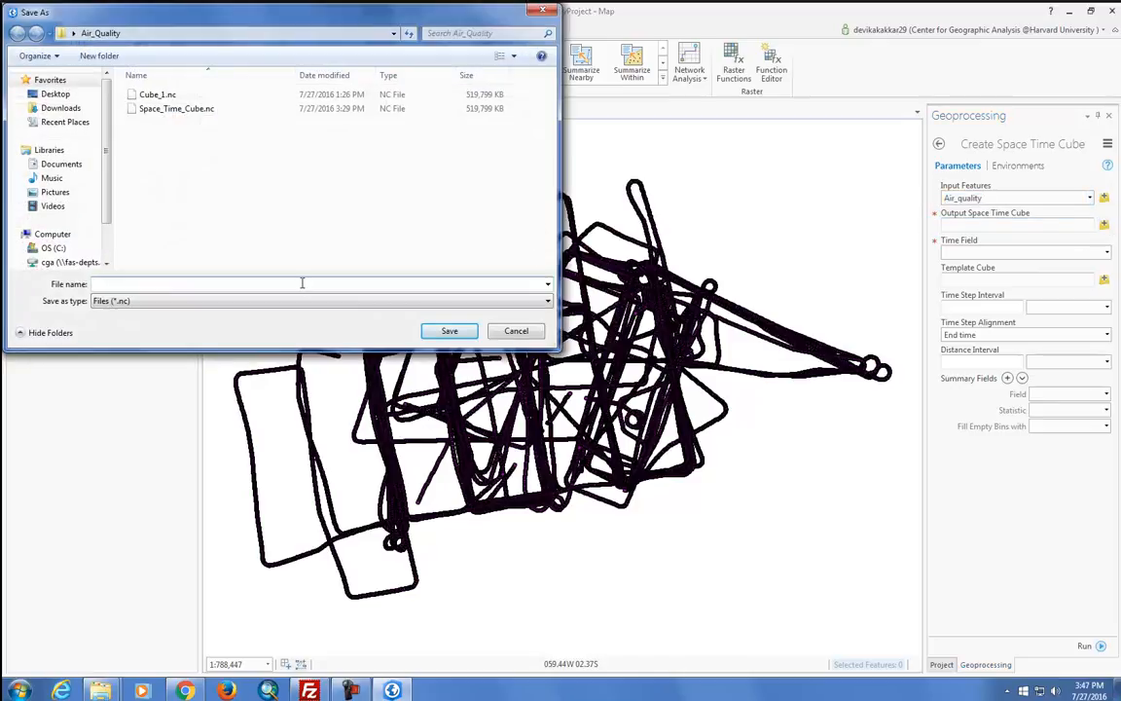
{"action": "type", "text": "Space_Time"}
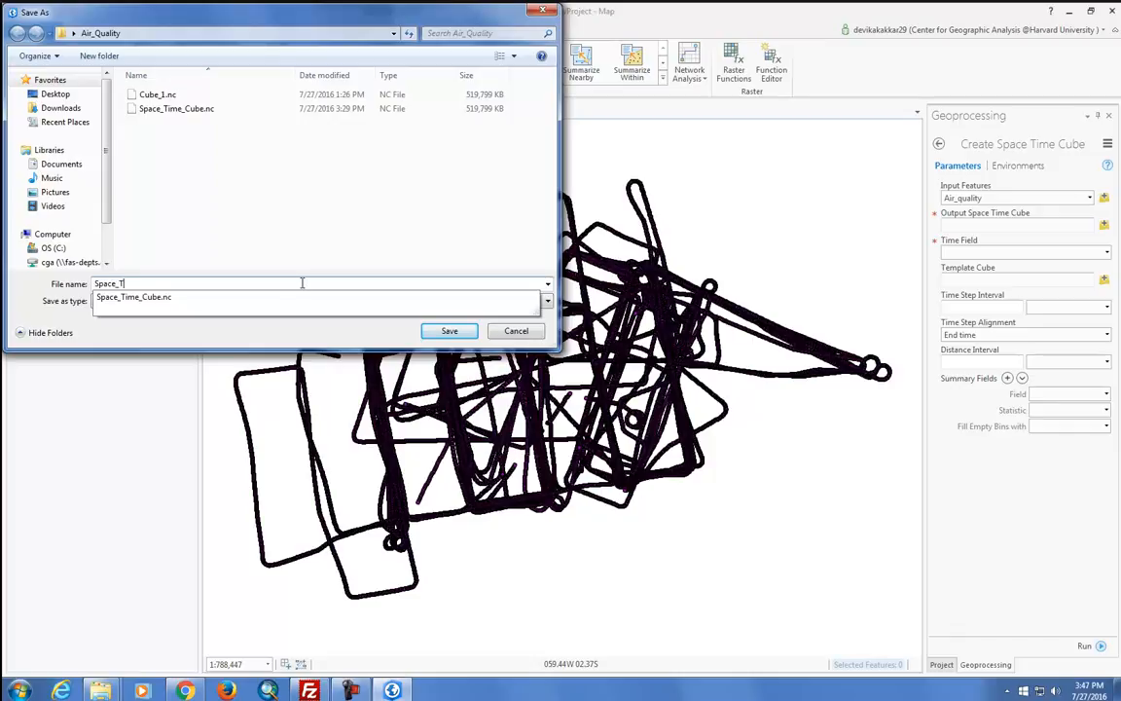
{"action": "type", "text": "_Ou"}
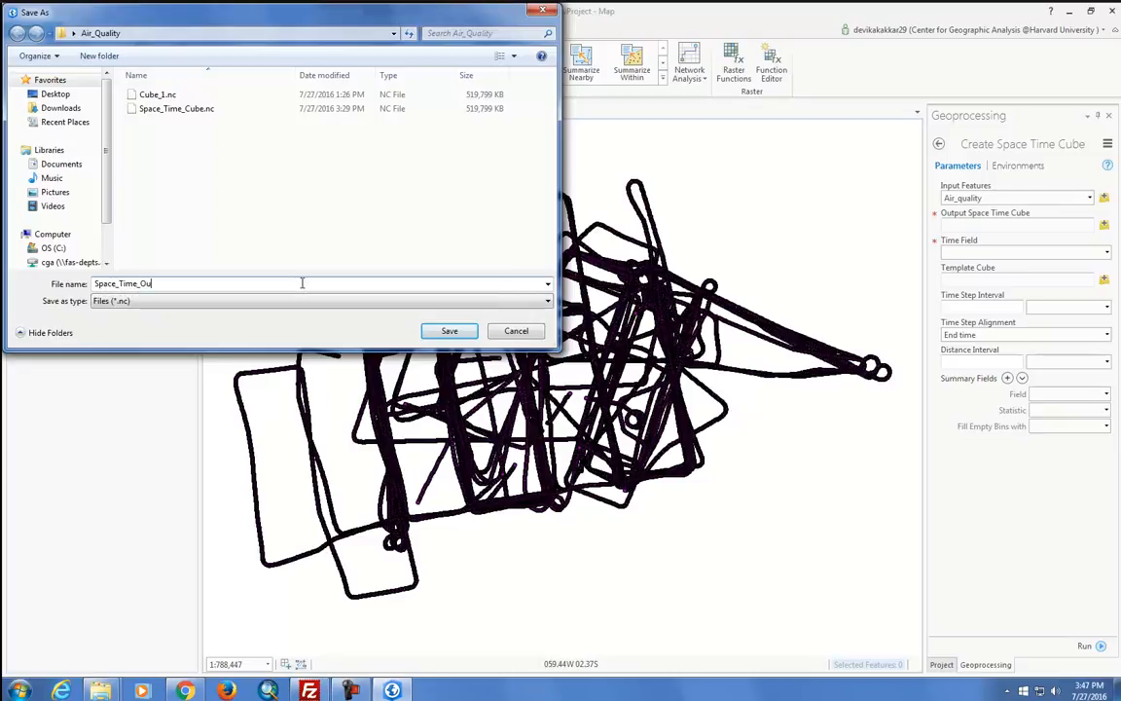
{"action": "type", "text": "tput"}
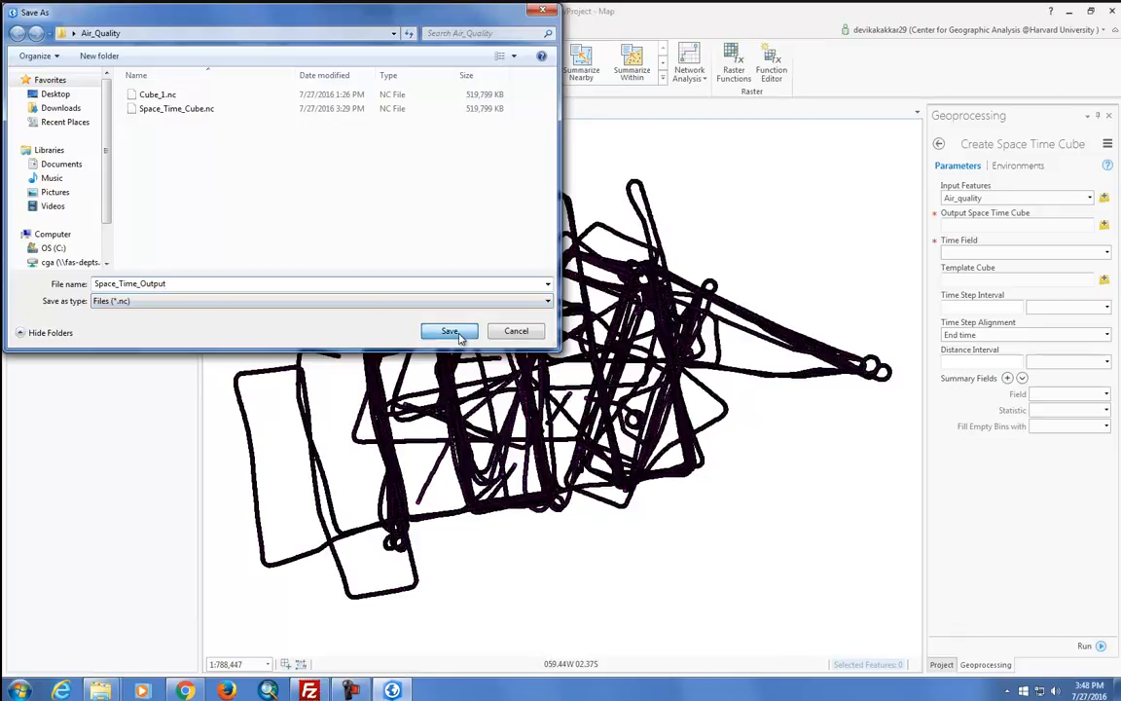
{"action": "left_click", "coordinate": [450, 331]}
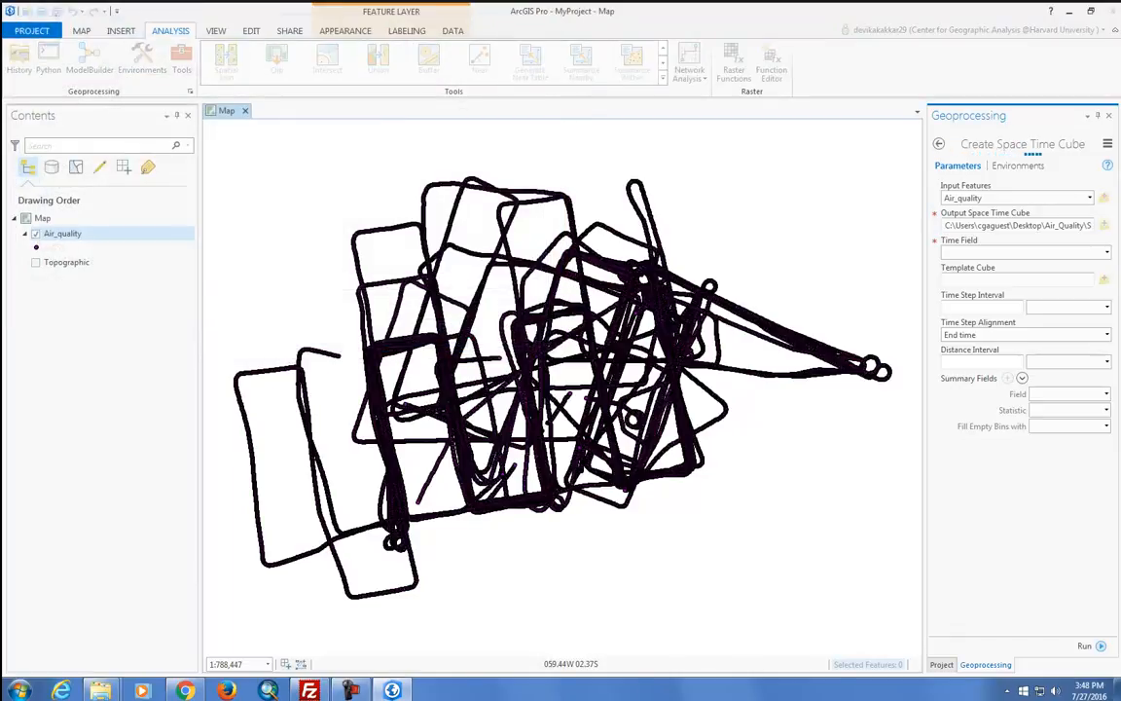
- Use Date as the time field and set the time step interval to 1 day
{"action": "left_click", "coordinate": [1108, 254]}
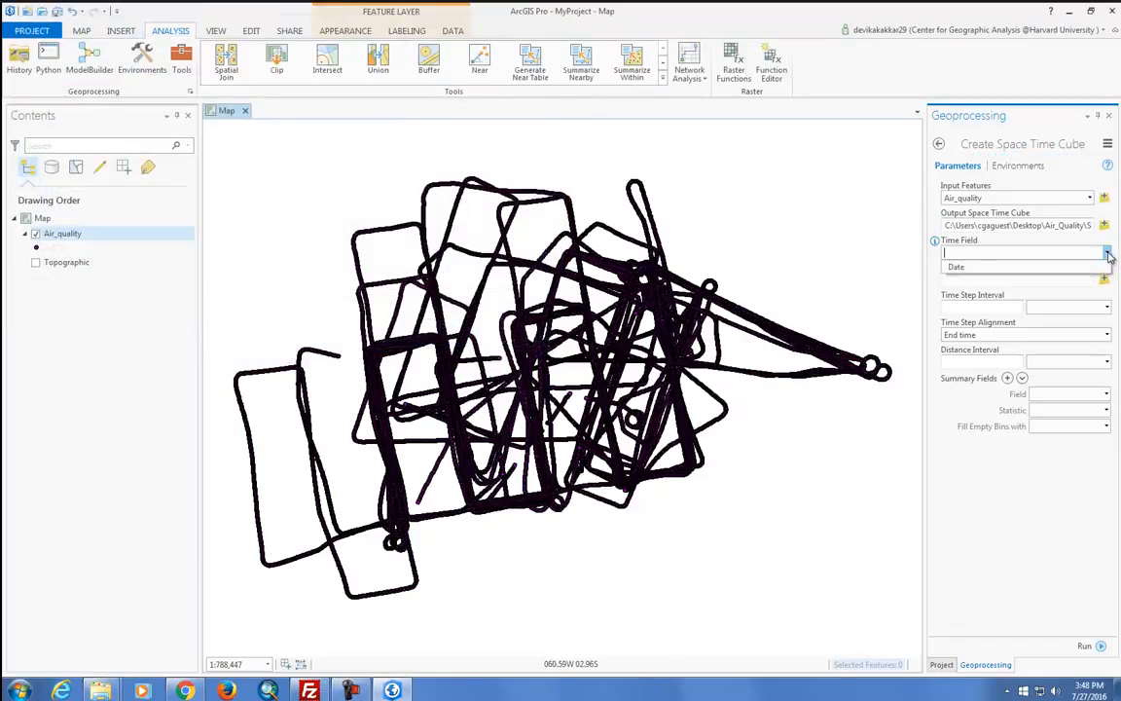
{"action": "left_click", "coordinate": [1105, 267]}
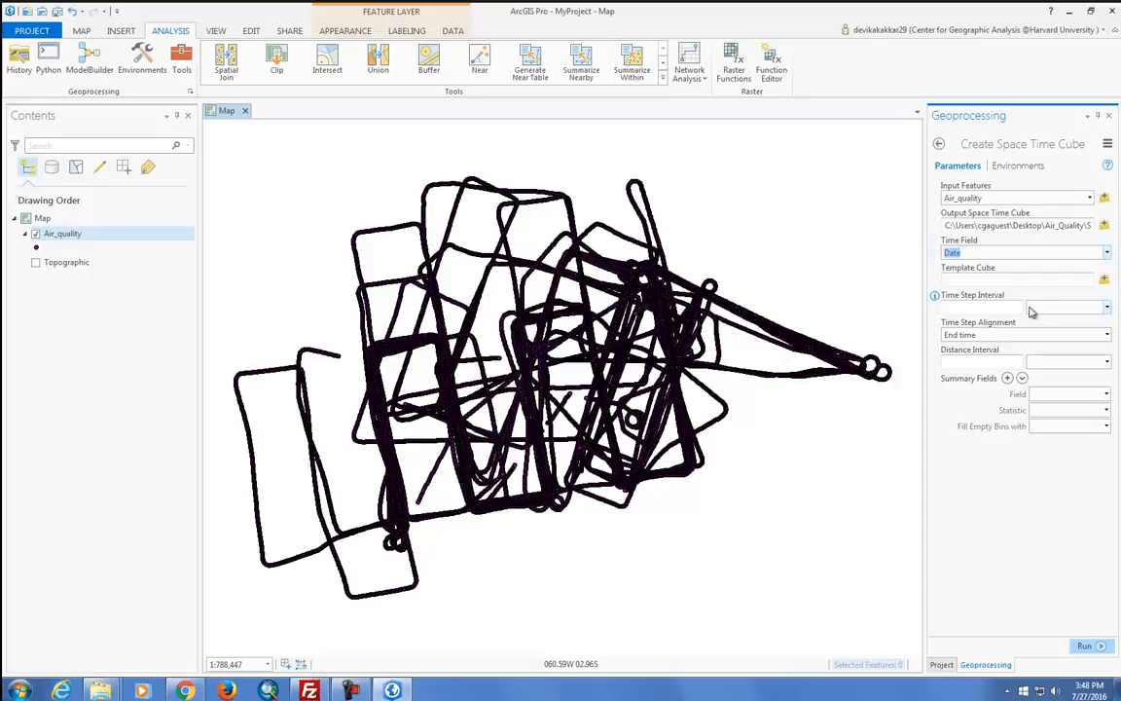
{"action": "left_click", "coordinate": [999, 308]}
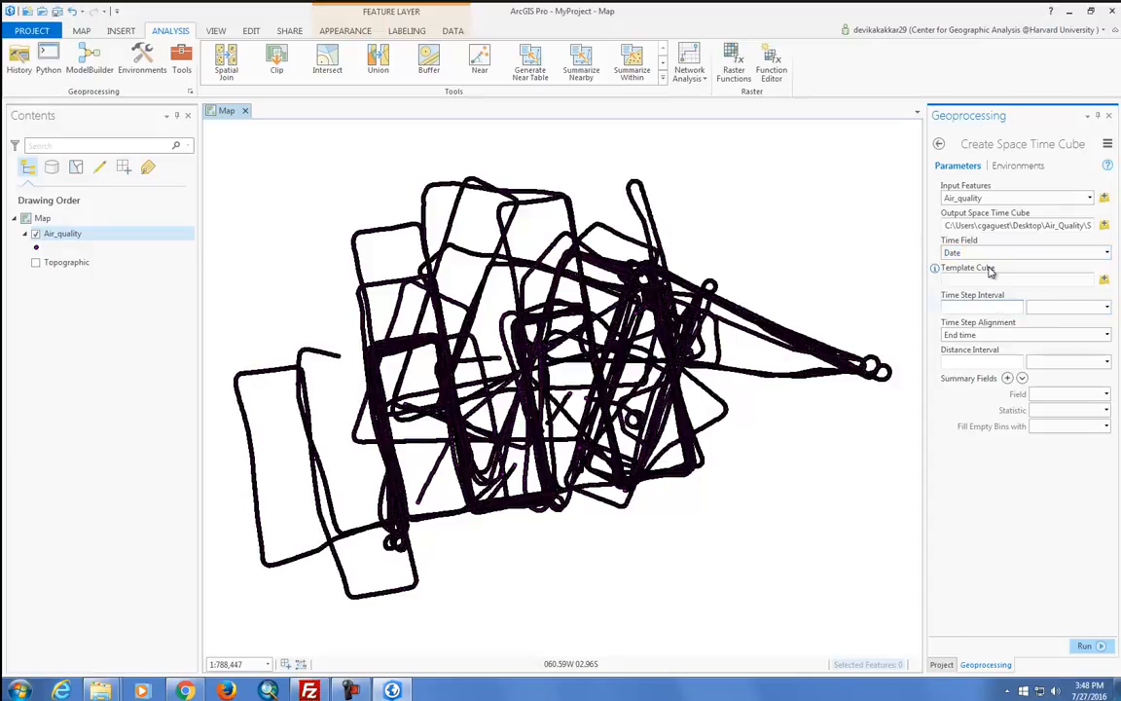
{"action": "type", "text": "1"}
{"action": "left_click", "coordinate": [1106, 307]}
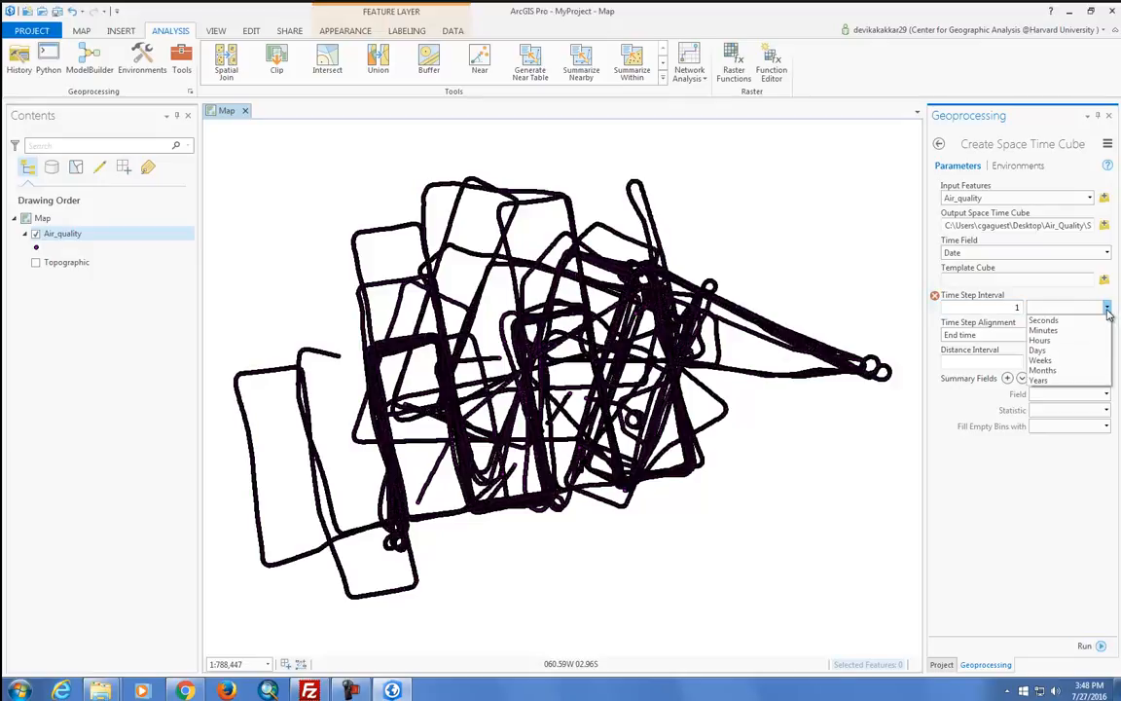
{"action": "left_click", "coordinate": [1084, 351]}
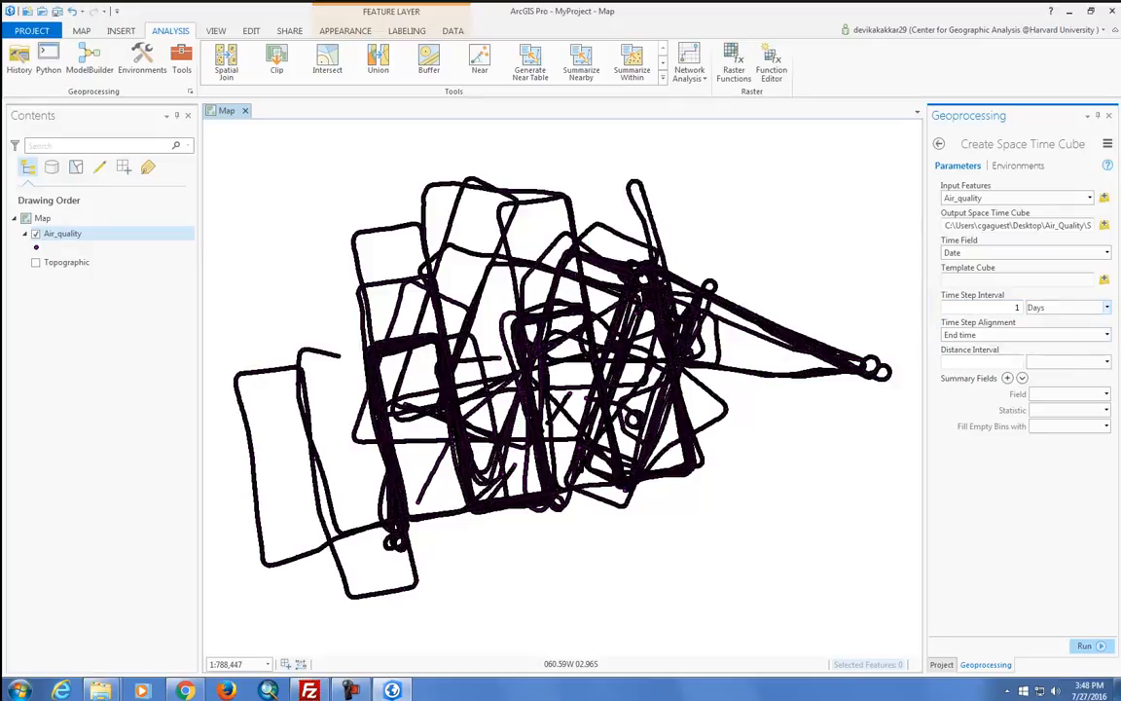
- Set the space time cube's distance interval to 1 kilometer
{"action": "left_click", "coordinate": [1012, 365]}
{"action": "type", "text": "1"}
{"action": "left_click", "coordinate": [1106, 362]}
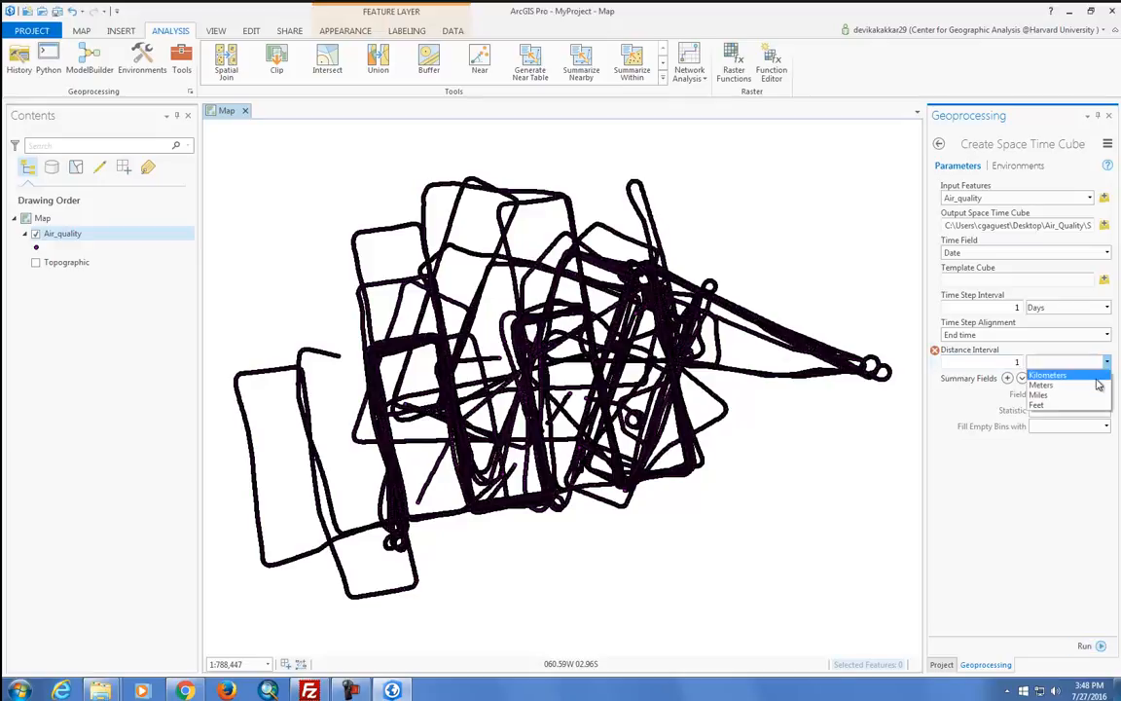
{"action": "left_click", "coordinate": [1071, 374]}
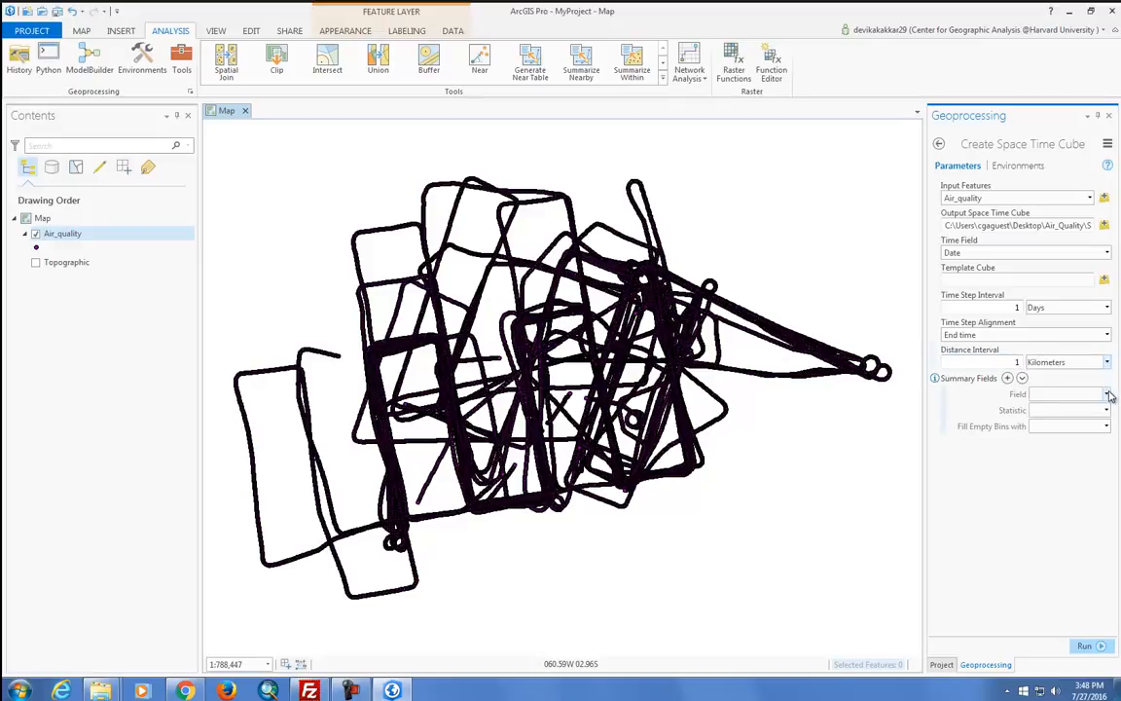
- Add a summary field for Methanol with the MEAN statistic, filling empty bins with ZEROS
{"action": "left_click", "coordinate": [1107, 394]}
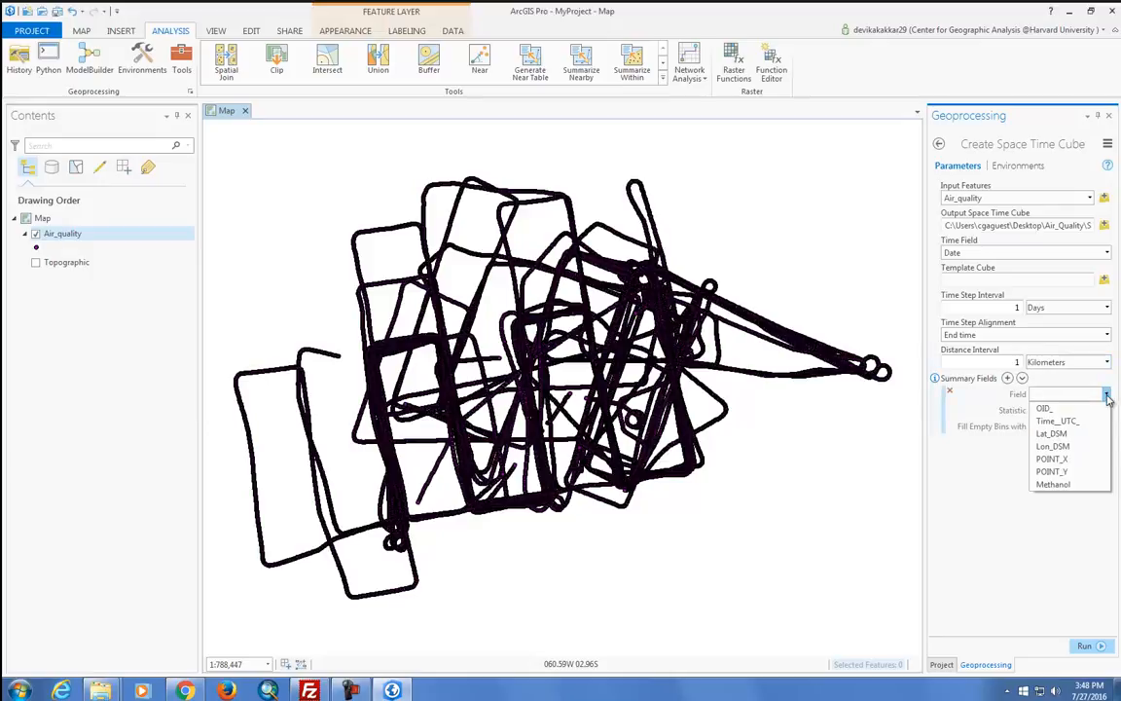
{"action": "left_click", "coordinate": [1082, 484]}
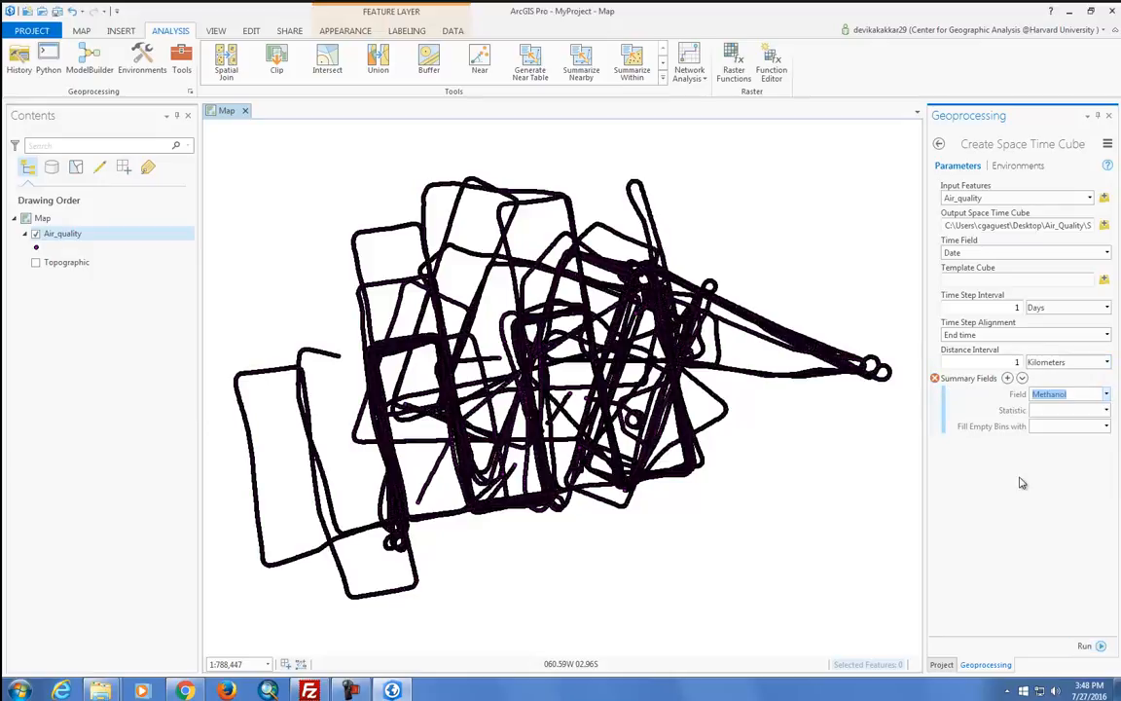
{"action": "left_click", "coordinate": [1107, 411]}
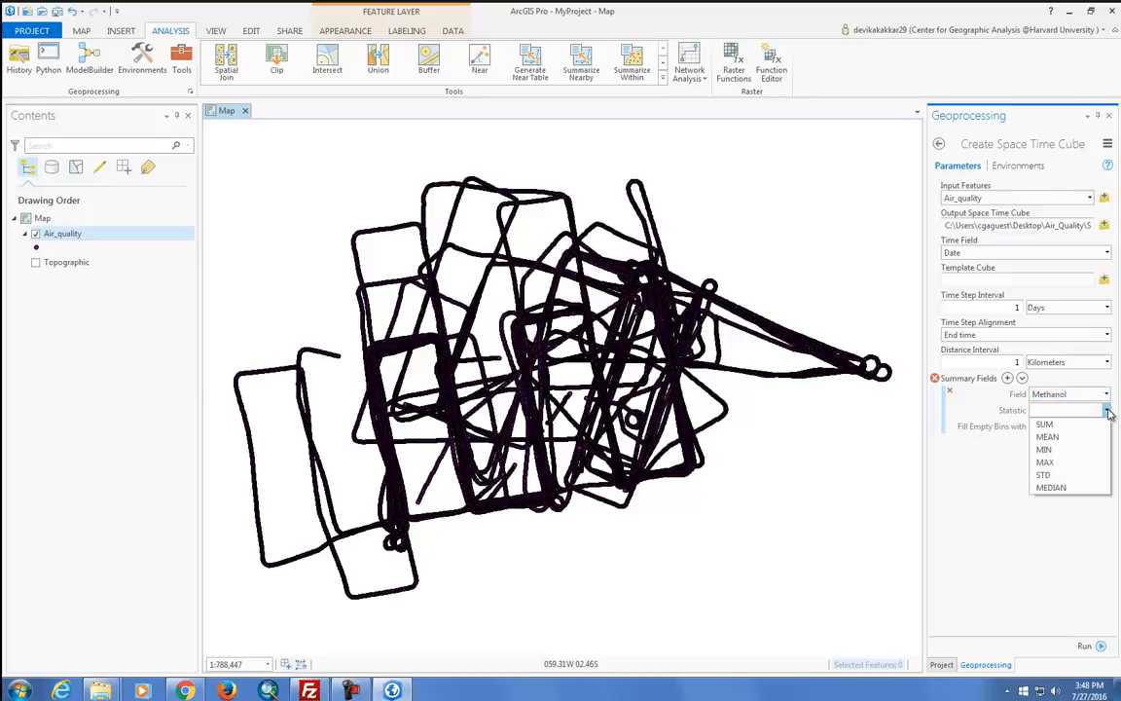
{"action": "left_click", "coordinate": [1085, 440]}
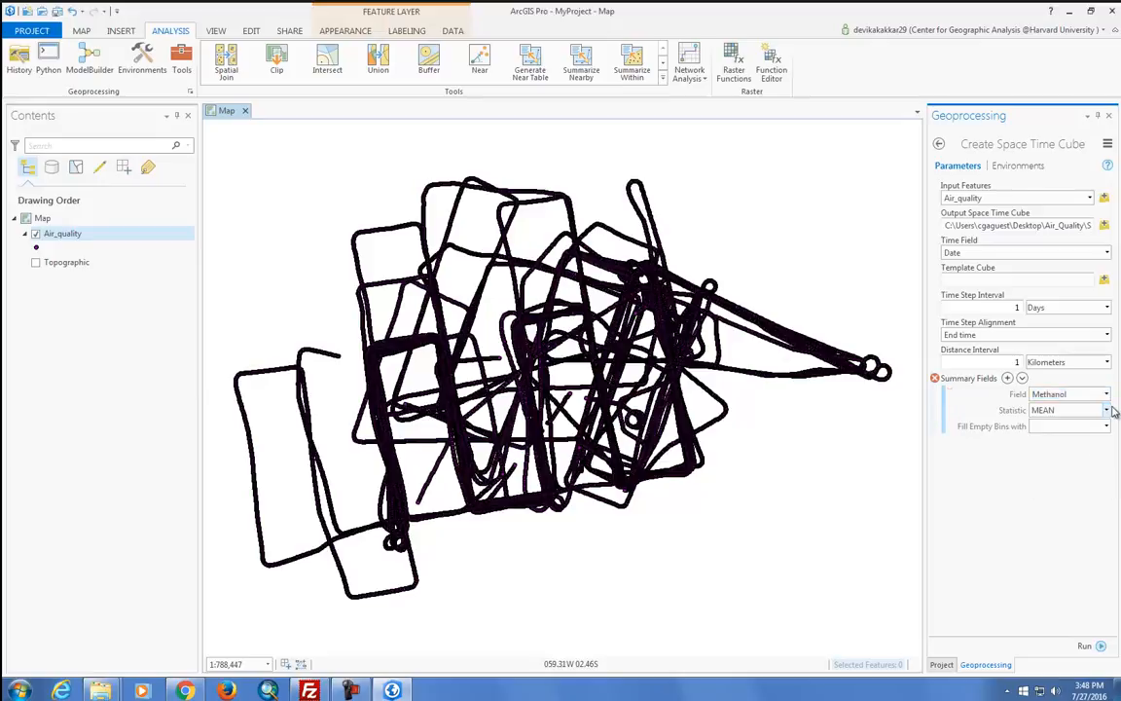
{"action": "left_click", "coordinate": [1108, 411]}
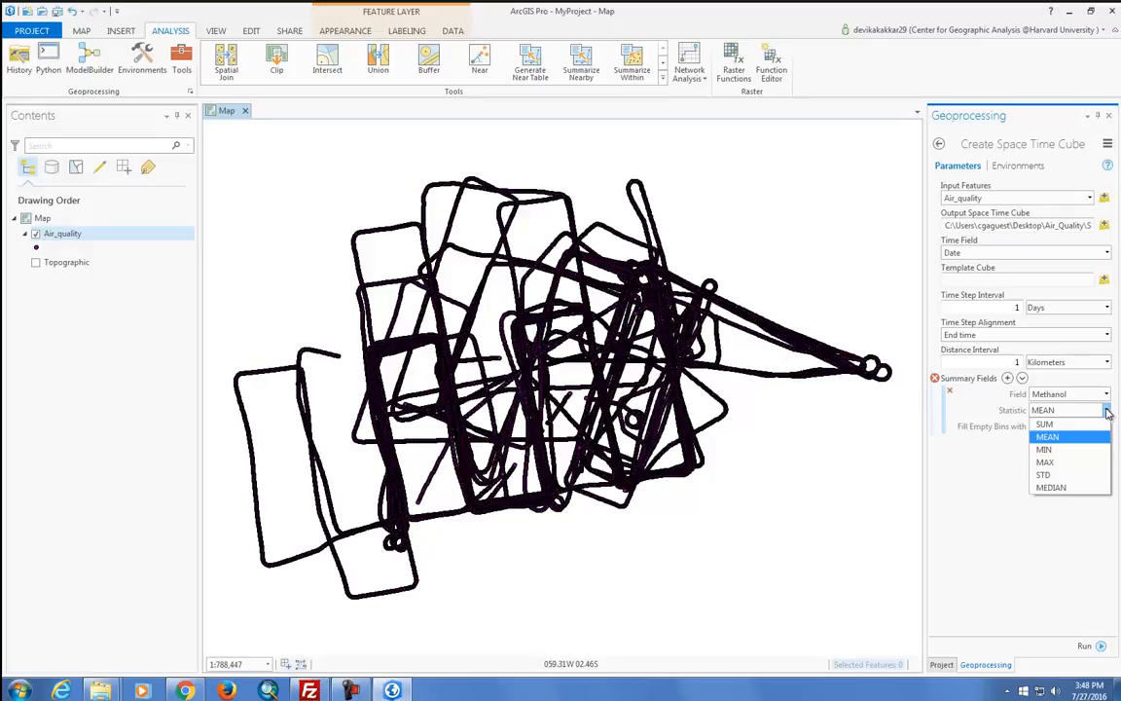
{"action": "left_click", "coordinate": [1107, 412]}
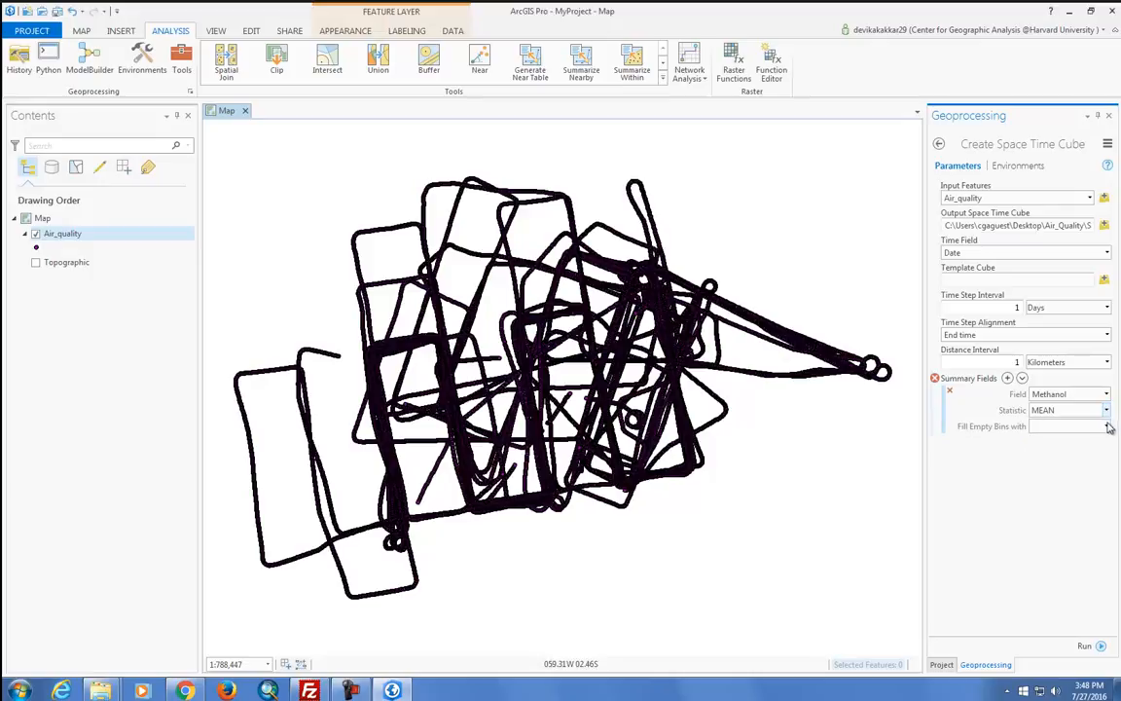
{"action": "left_click", "coordinate": [1107, 430]}
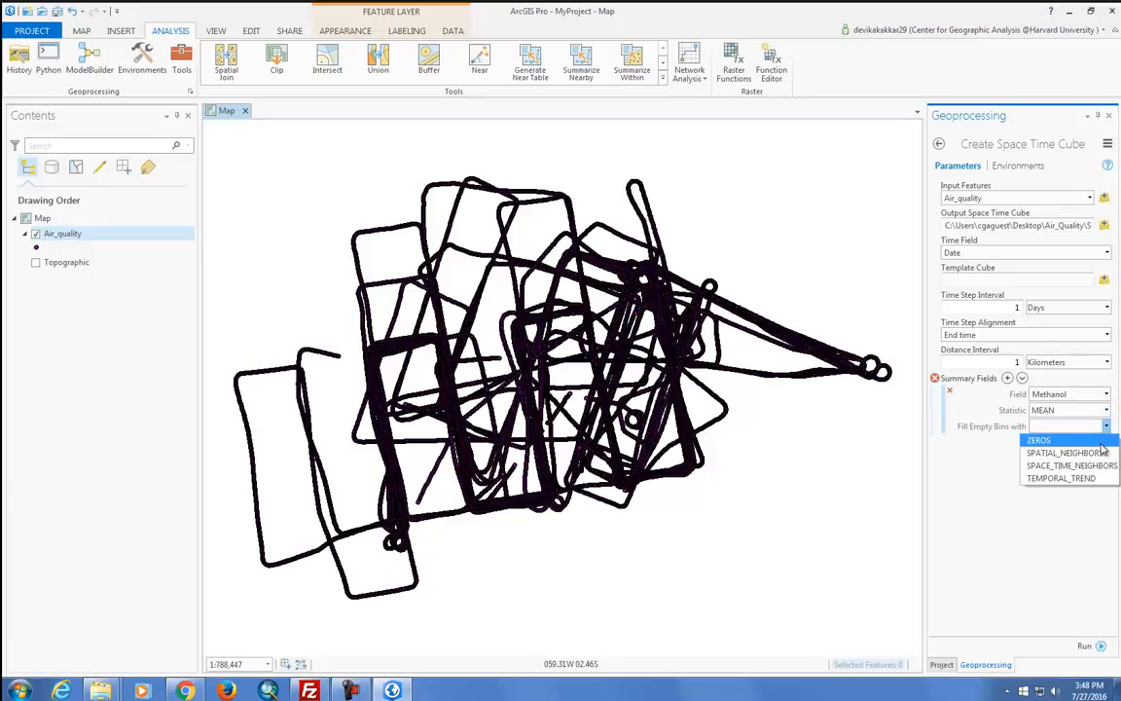
{"action": "left_click", "coordinate": [1102, 440]}
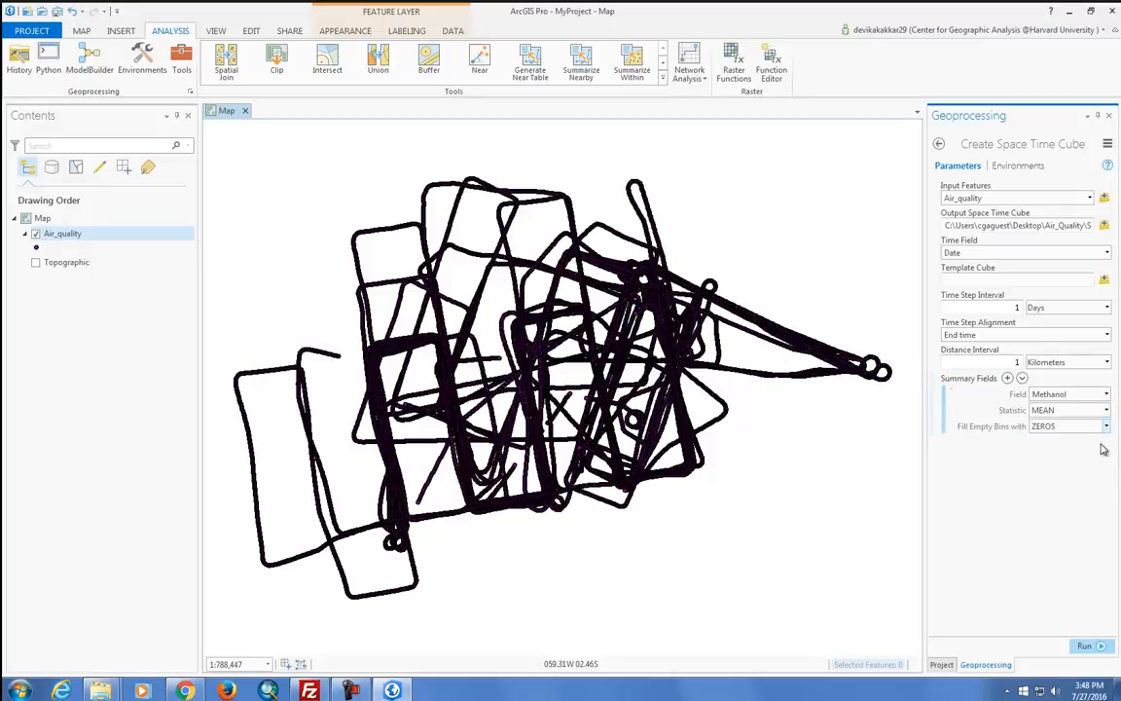
- Run the Create Space Time Cube tool with the configured parameters
{"action": "left_click", "coordinate": [1088, 646]}
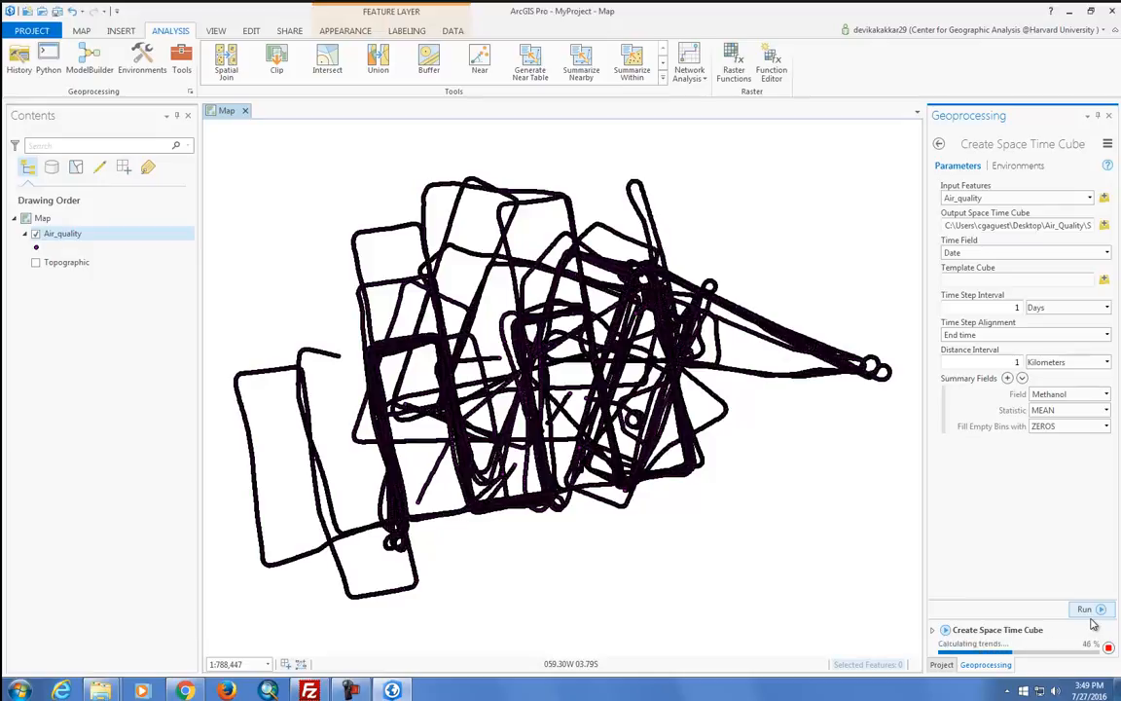
{"action": "left_click", "coordinate": [57, 235]}
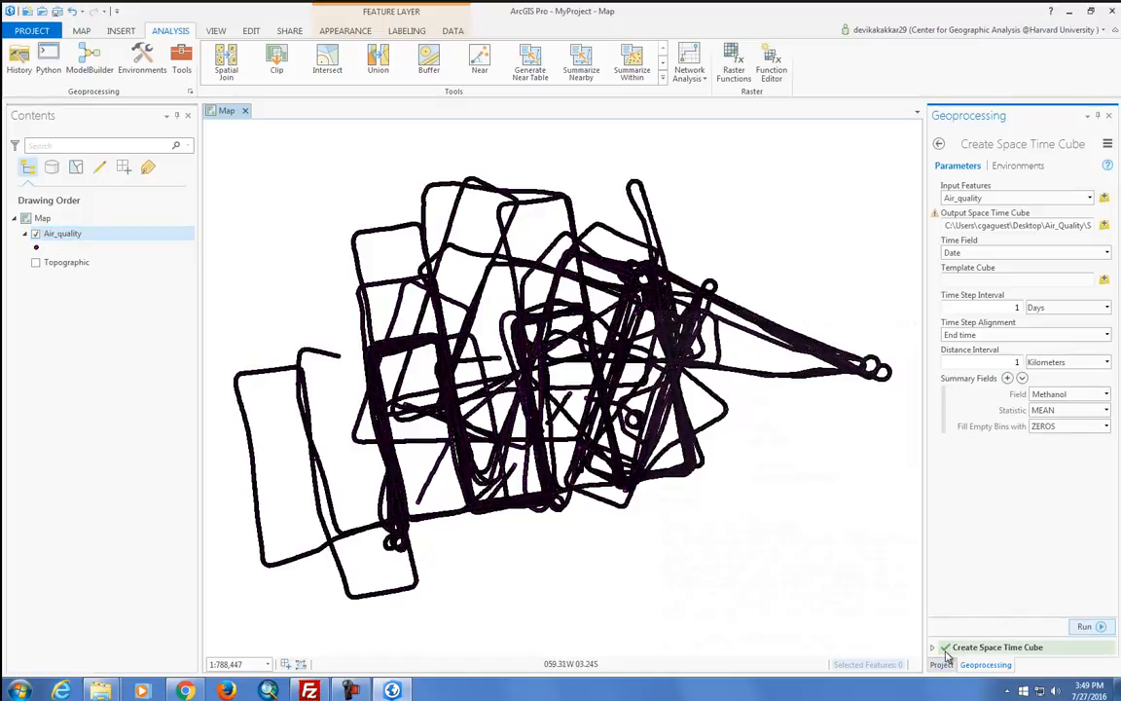
{"action": "mouse_move", "coordinate": [958, 647]}
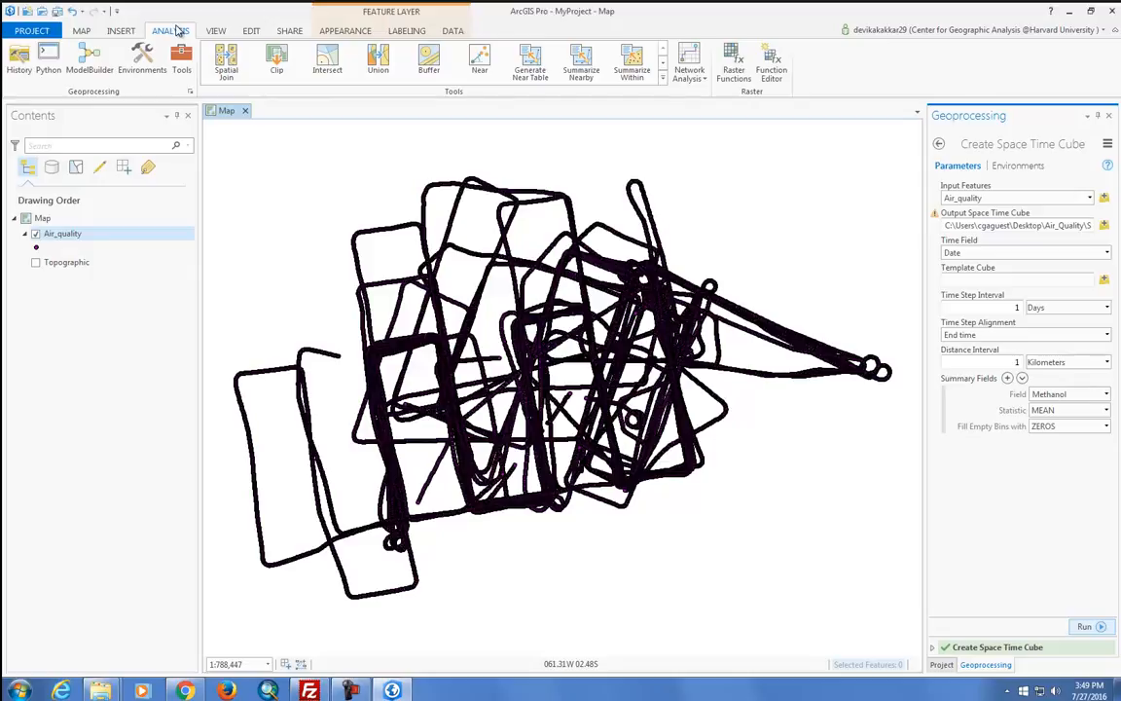
- Search the geoprocessing tools for "Visual" and open Visualize the Space Time Cube in 3D
{"action": "left_click", "coordinate": [181, 60]}
{"action": "left_click_drag", "start_coordinate": [1015, 144], "coordinate": [940, 145]}
{"action": "type", "text": "Visual"}
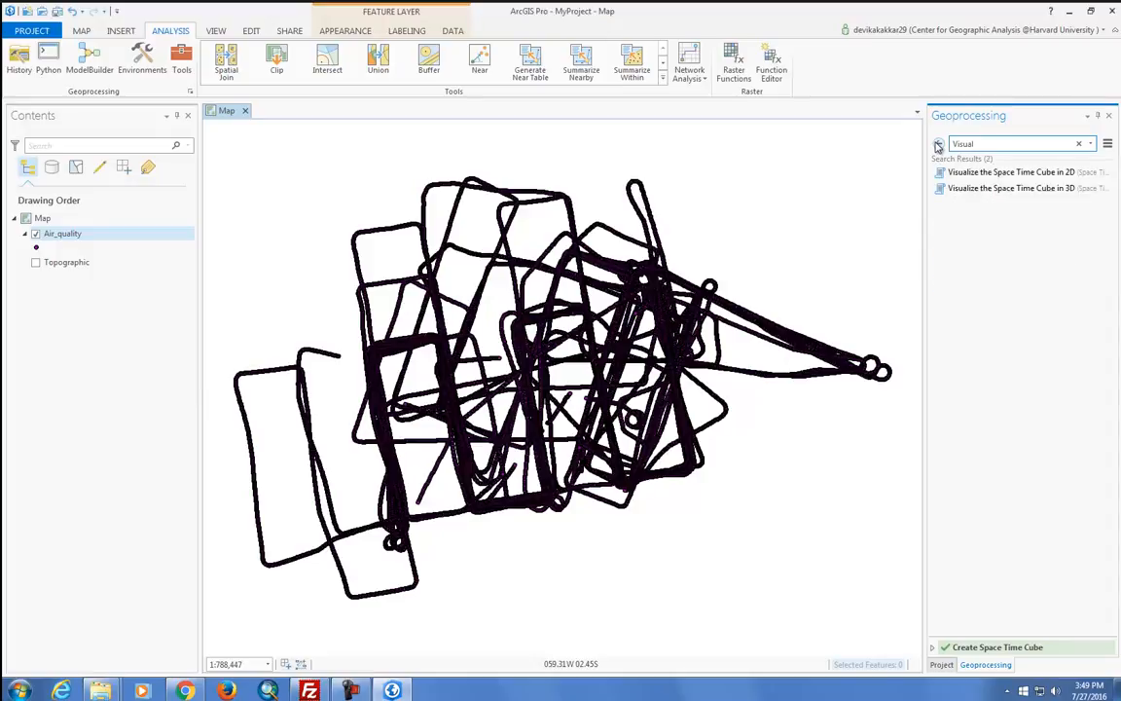
{"action": "left_click", "coordinate": [994, 189]}
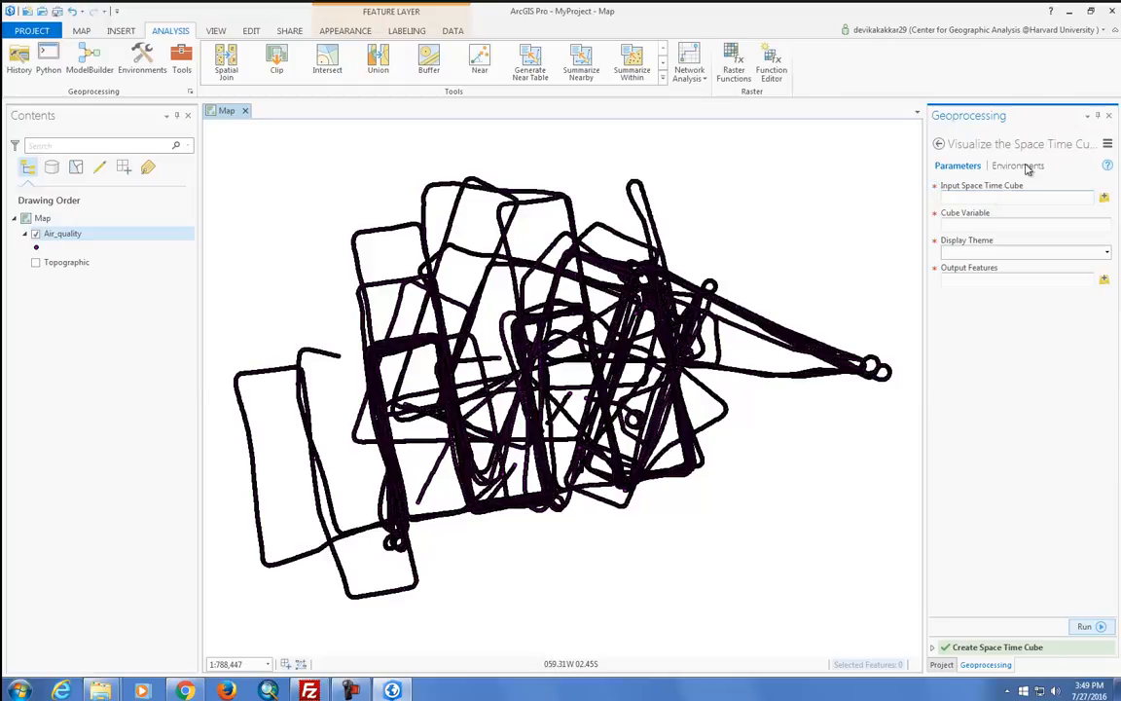
- Insert a new scene into the project for the 3D display
{"action": "left_click", "coordinate": [126, 33]}
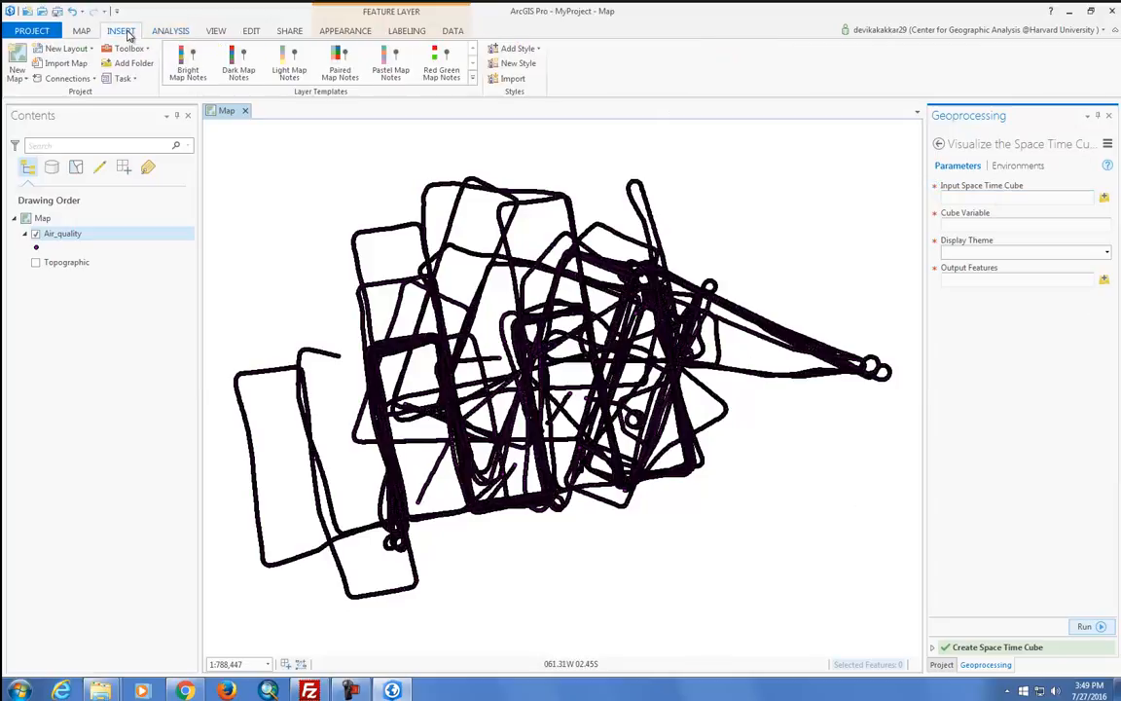
{"action": "left_click", "coordinate": [17, 78]}
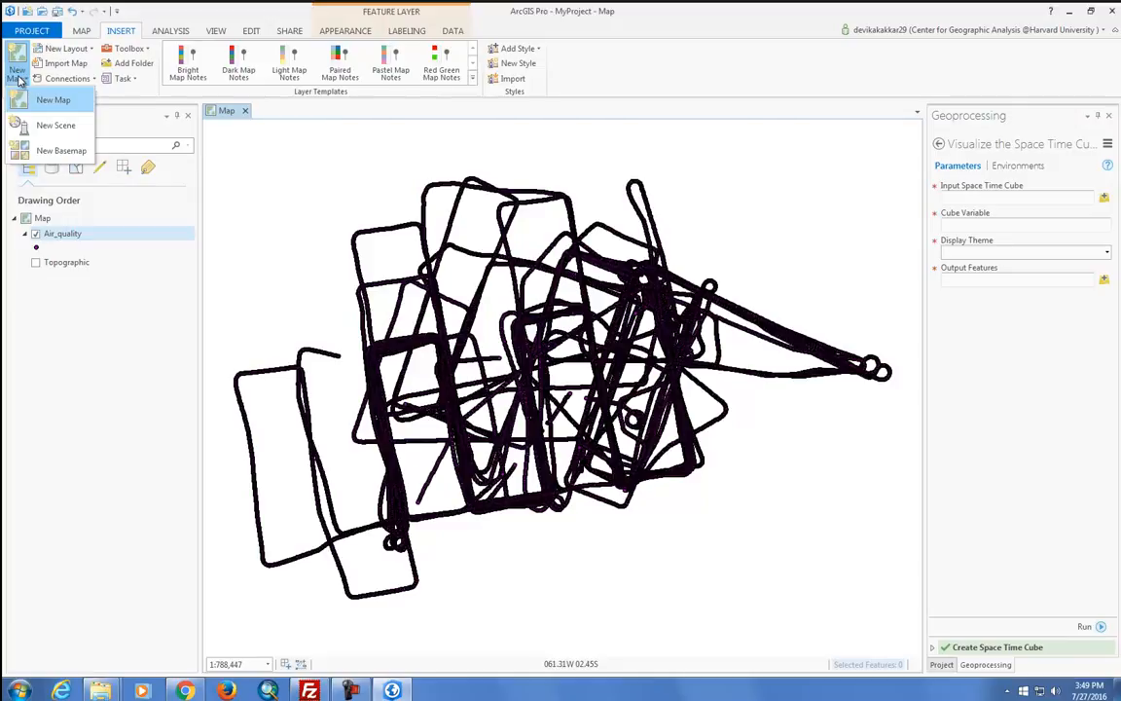
{"action": "left_click", "coordinate": [39, 126]}
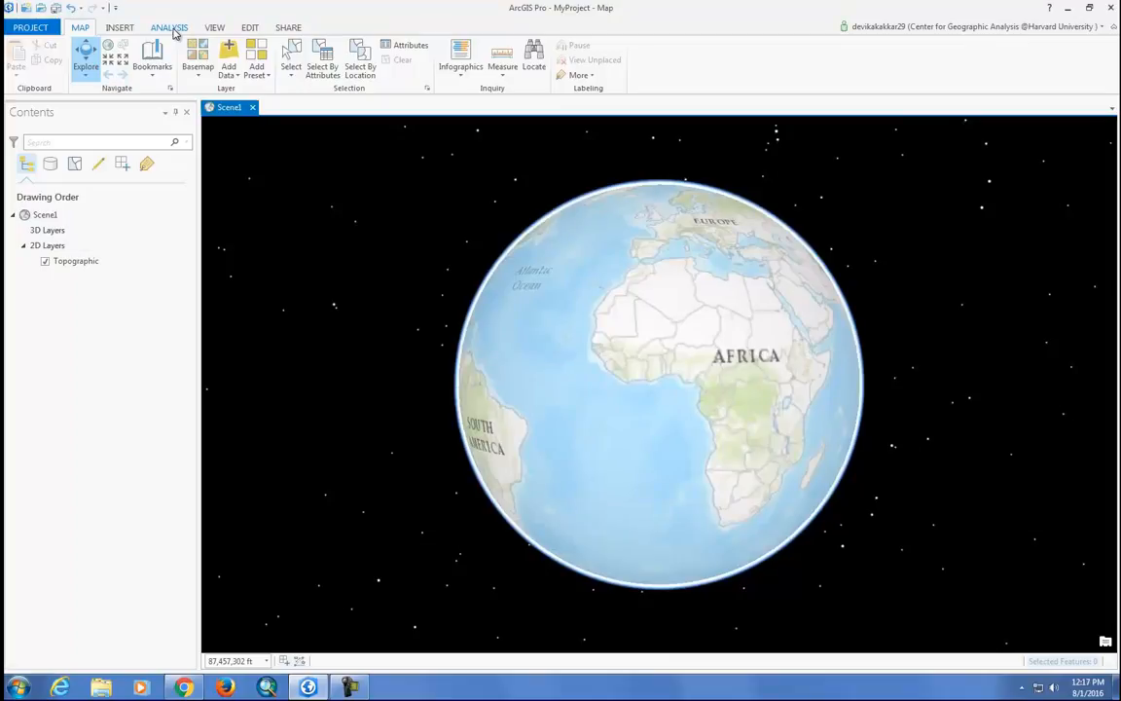
- With the new scene active, search the geoprocessing tools for "visualize" and open Visualize the Space Time Cube in 3D
{"action": "left_click", "coordinate": [172, 29]}
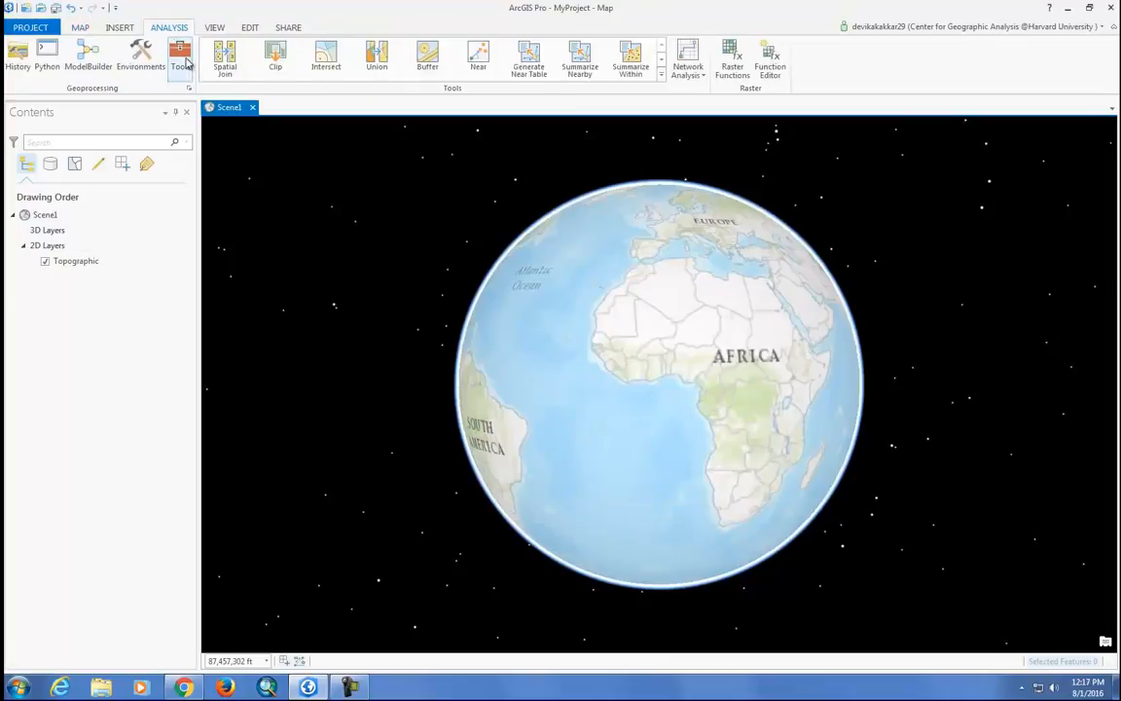
{"action": "left_click", "coordinate": [181, 62]}
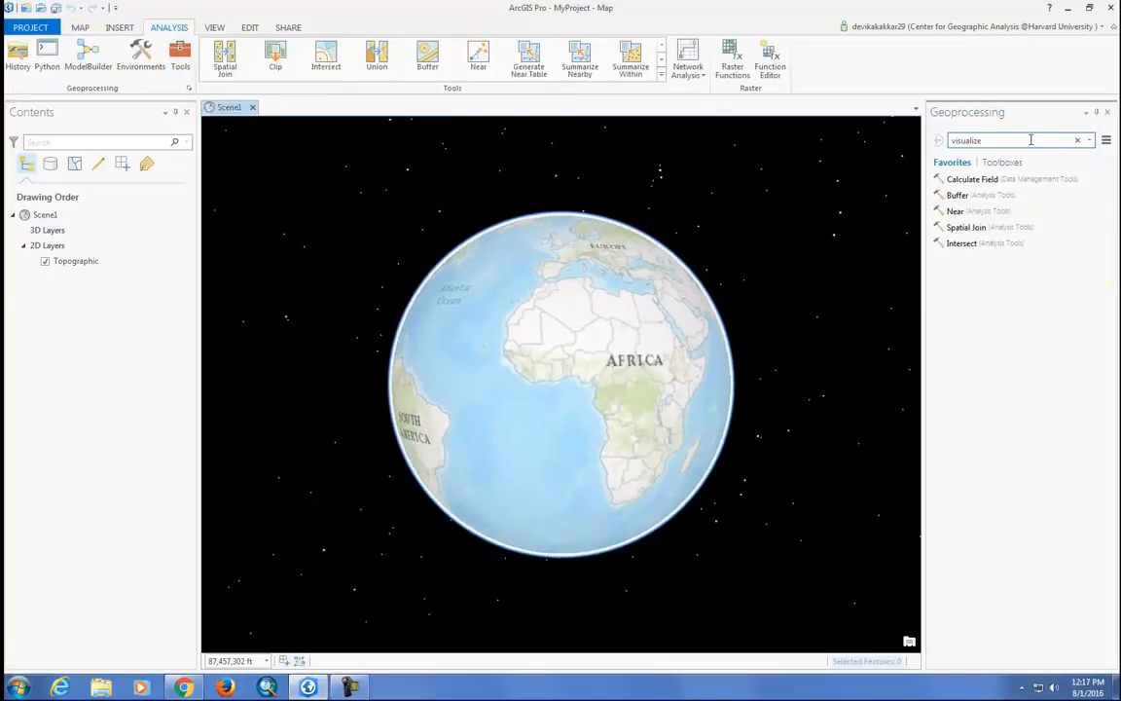
{"action": "left_click_drag", "start_coordinate": [1024, 141], "coordinate": [932, 141]}
{"action": "type", "text": "v"}
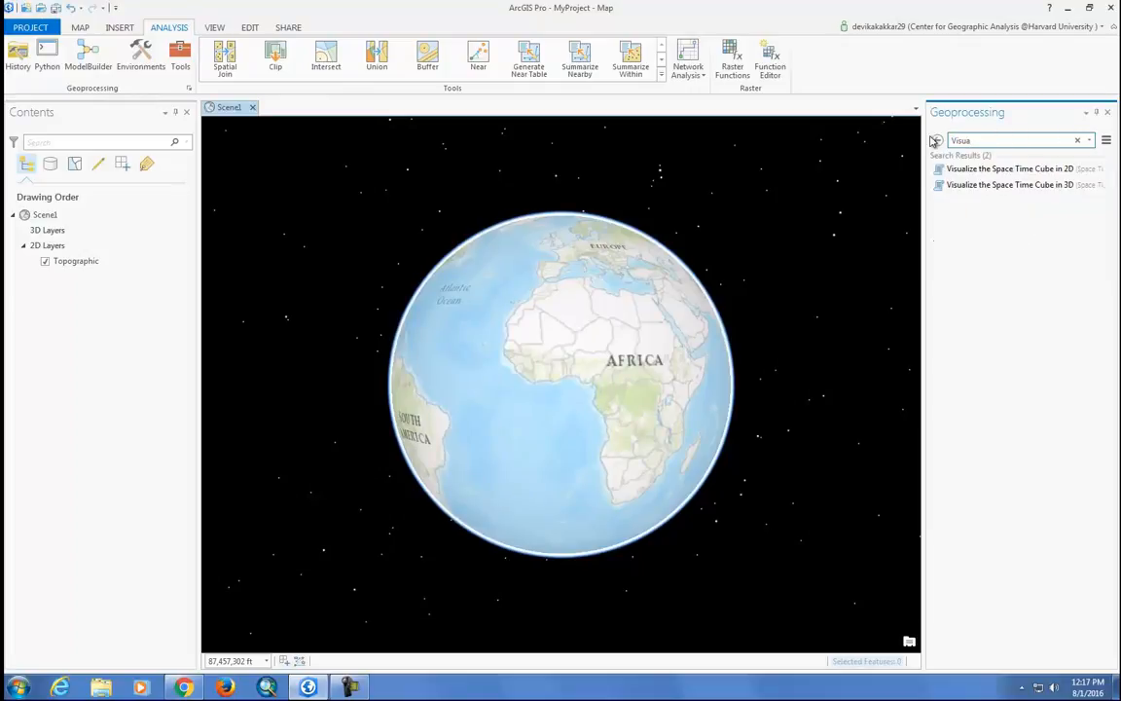
{"action": "type", "text": "isualize"}
{"action": "left_click", "coordinate": [1016, 185]}
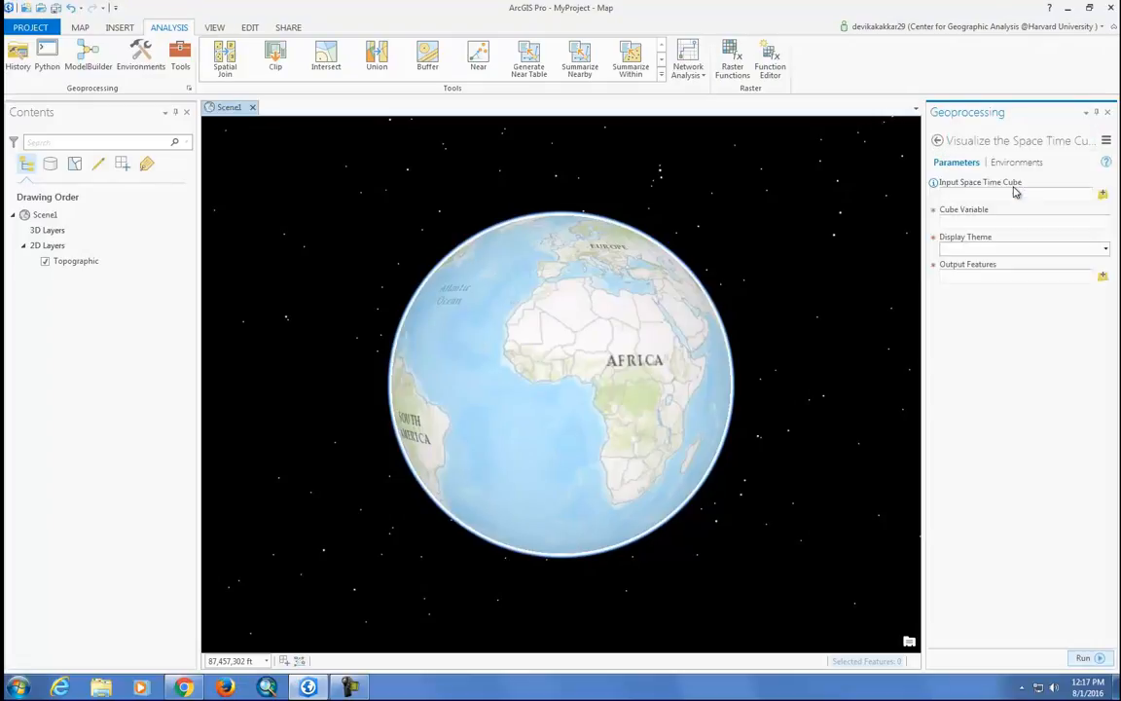
- Set Space_Time_Output.nc from the Air_Quality folder as the input space time cube
{"action": "left_click", "coordinate": [1103, 195]}
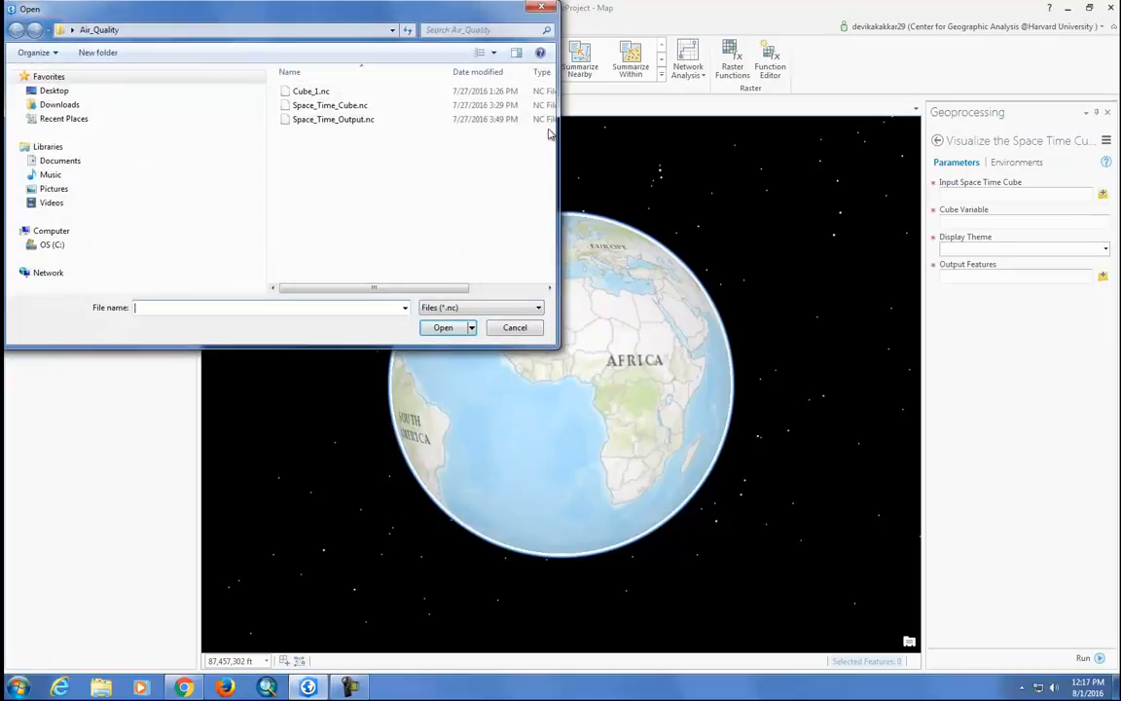
{"action": "left_click", "coordinate": [360, 119]}
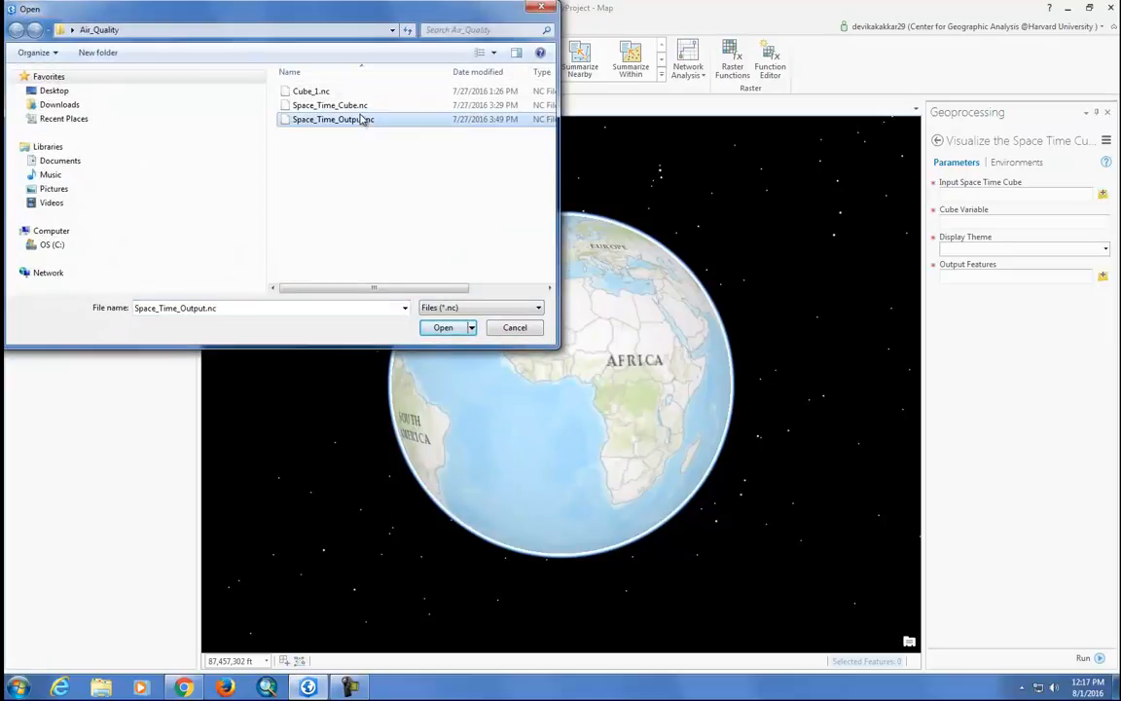
{"action": "left_click", "coordinate": [434, 329]}
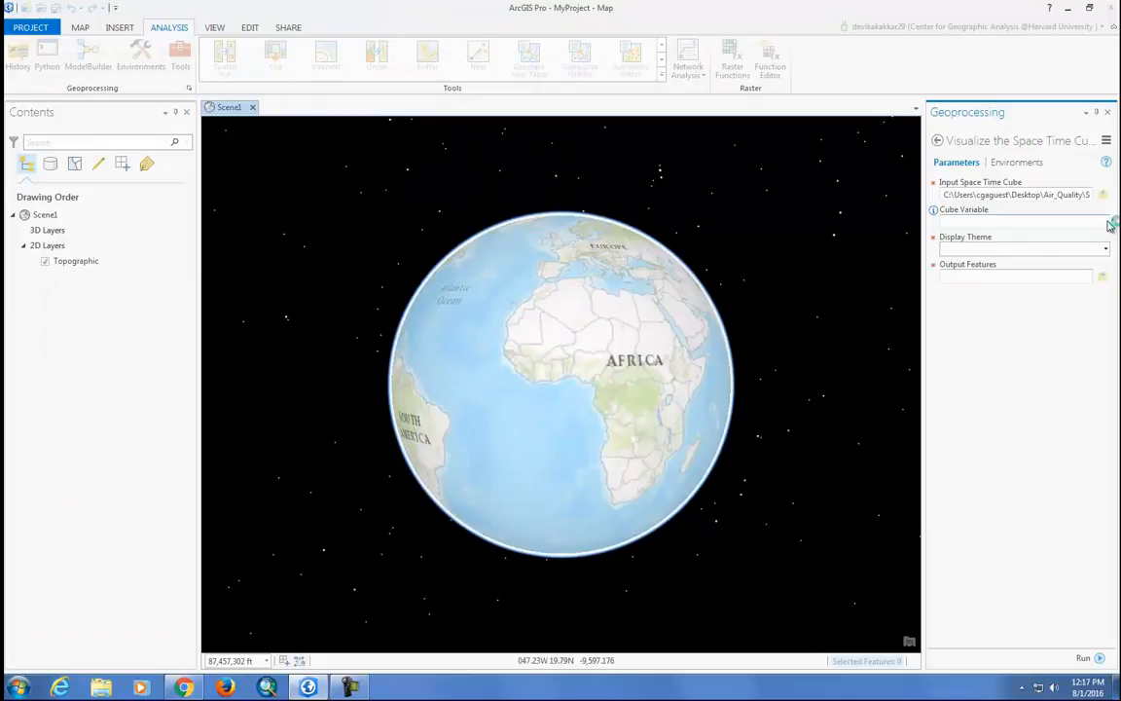
- Set the cube variable to METHANOL_MEAN_ZEROS and the display theme to Value
{"action": "left_click", "coordinate": [1107, 224]}
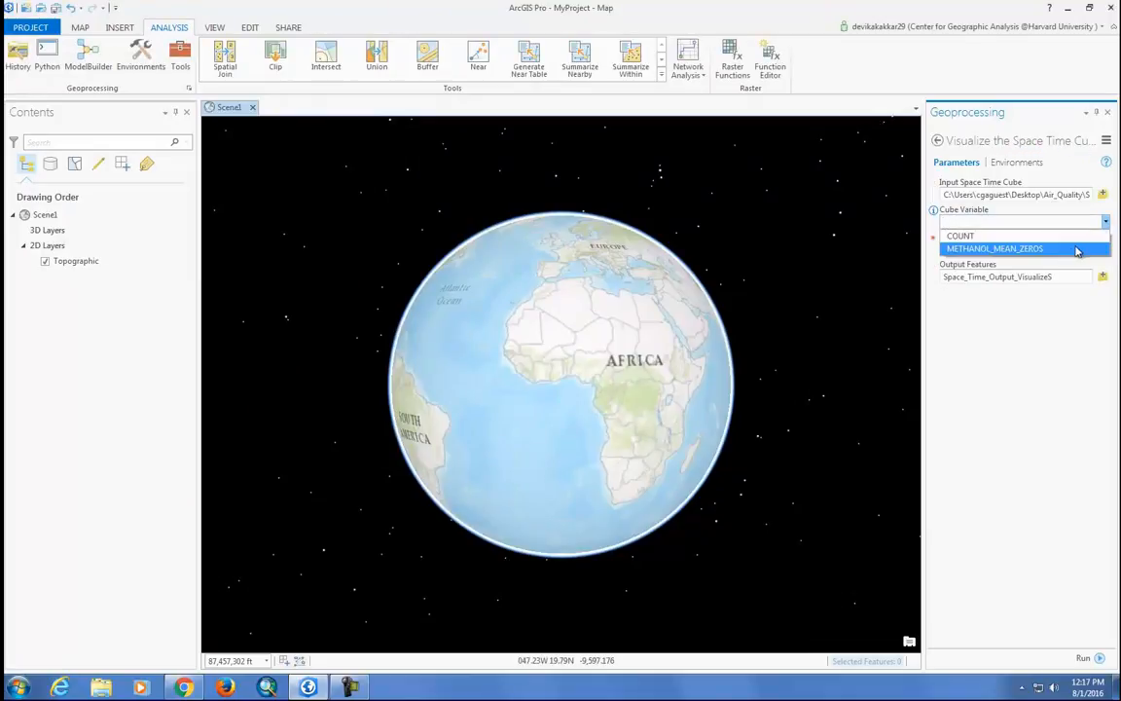
{"action": "left_click", "coordinate": [1071, 249]}
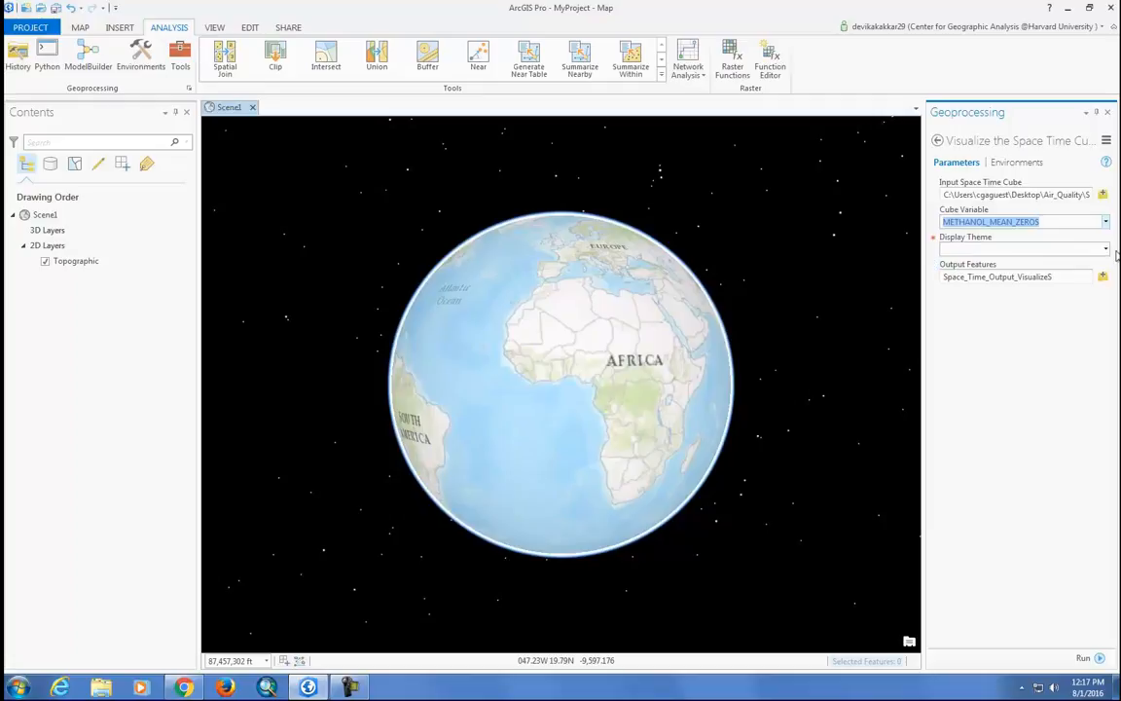
{"action": "left_click", "coordinate": [1106, 250]}
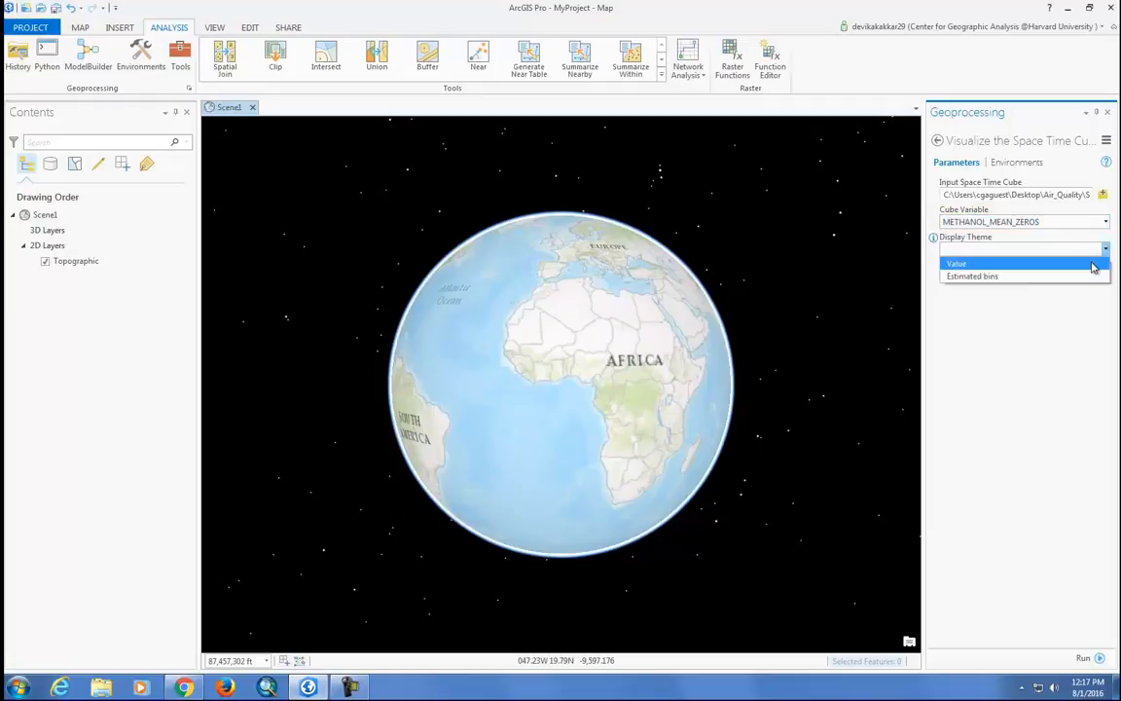
{"action": "left_click", "coordinate": [1092, 263]}
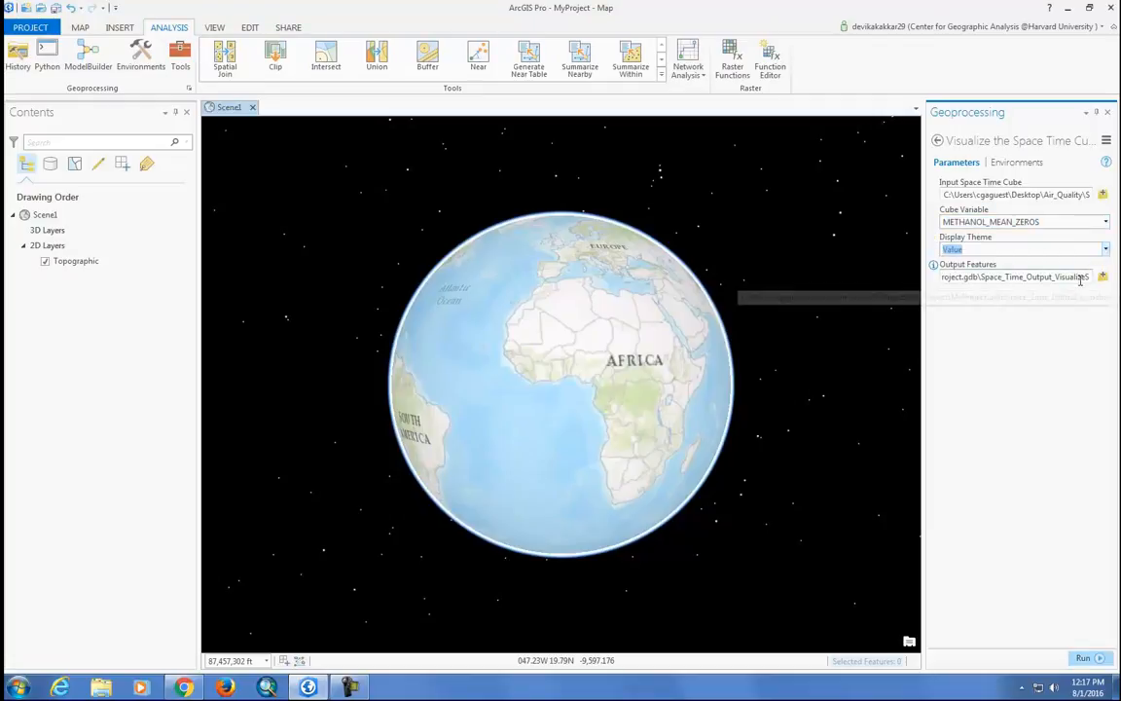
- Name the output features Visualization_STC in the project geodatabase and run the 3D visualization tool
{"action": "left_click_drag", "start_coordinate": [983, 277], "coordinate": [1082, 279]}
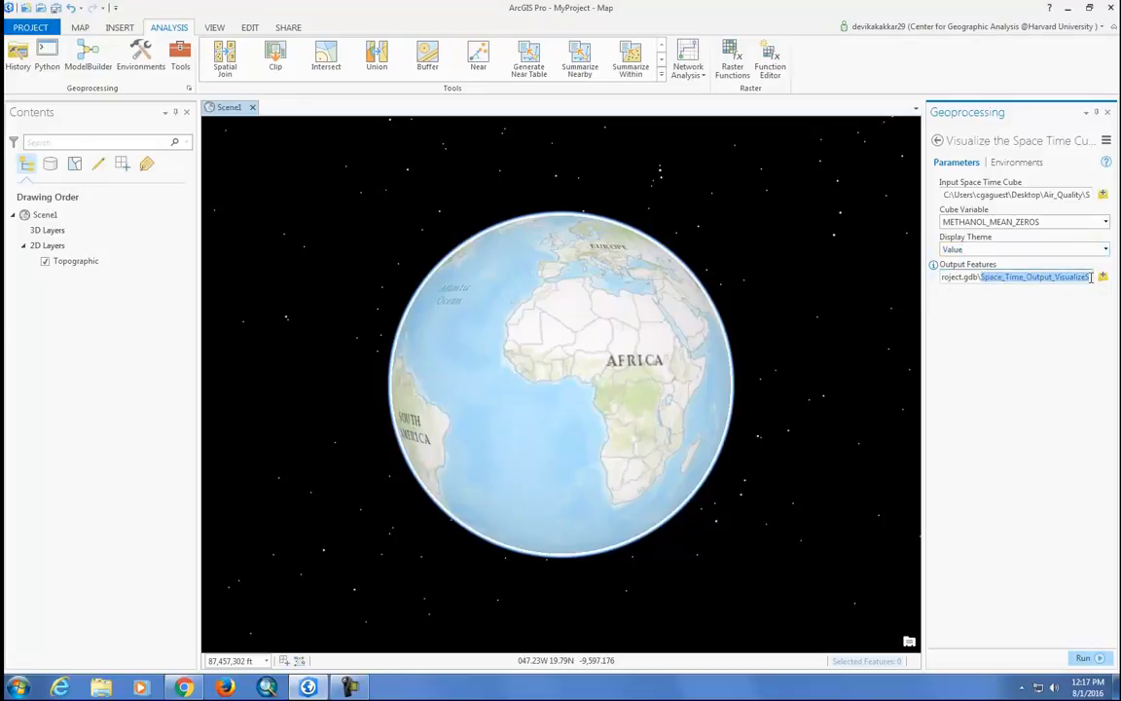
{"action": "type", "text": "Vi"}
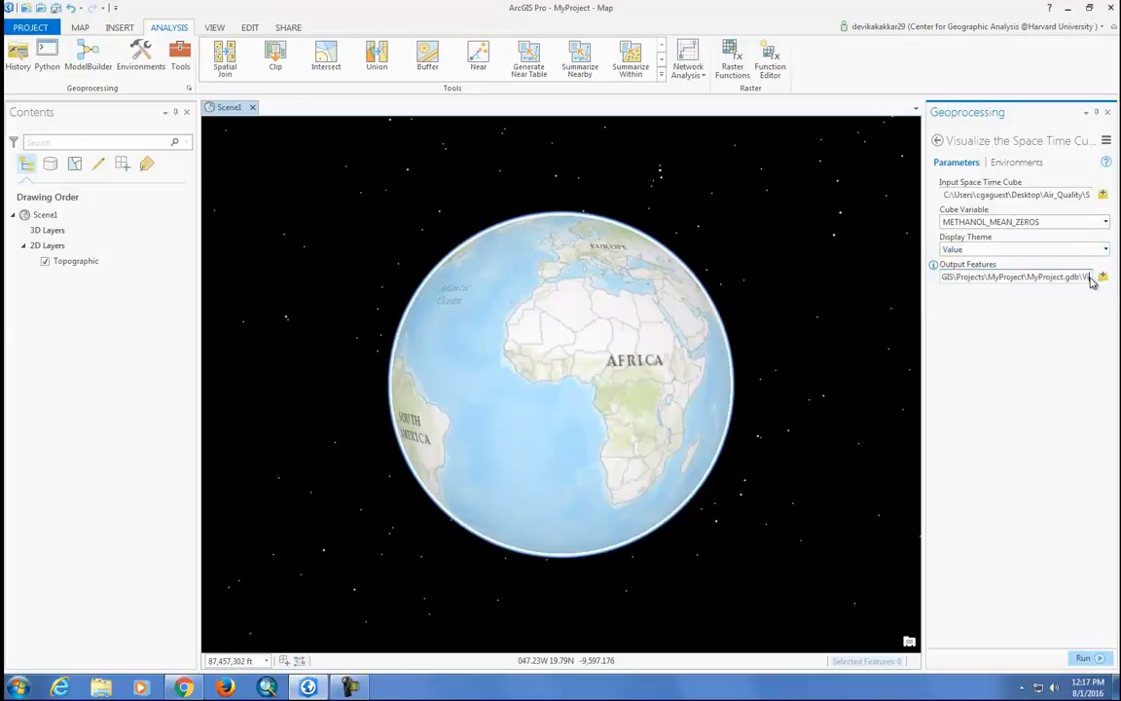
{"action": "type", "text": "sualiz"}
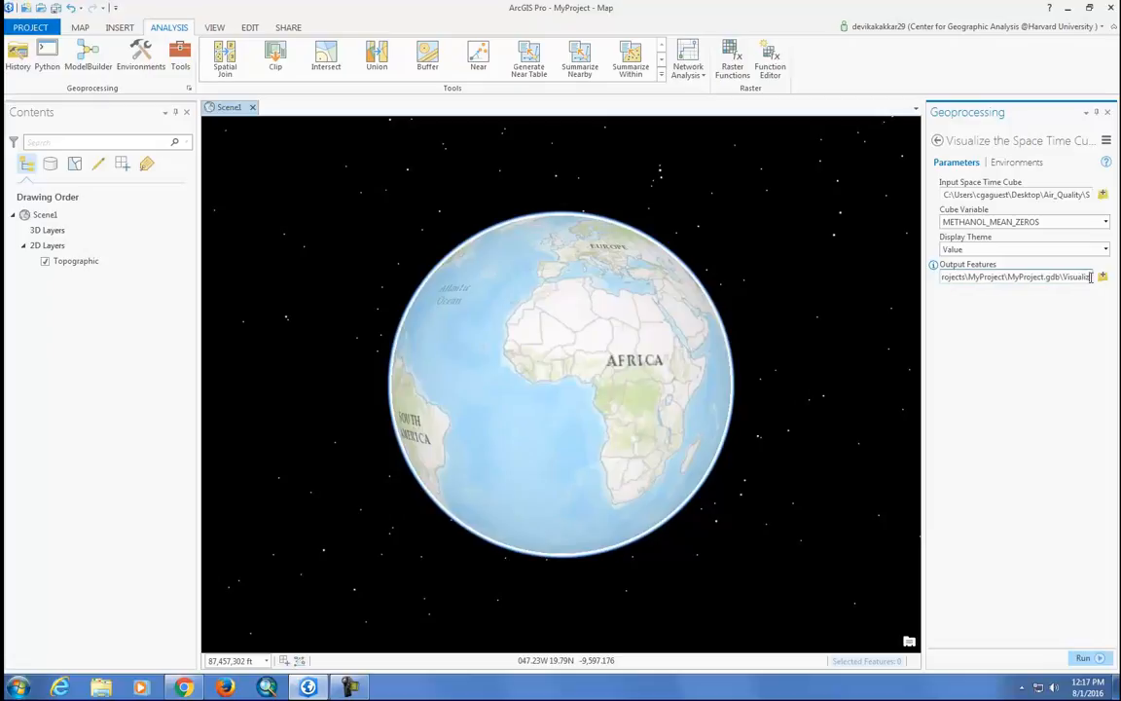
{"action": "type", "text": "ation_S"}
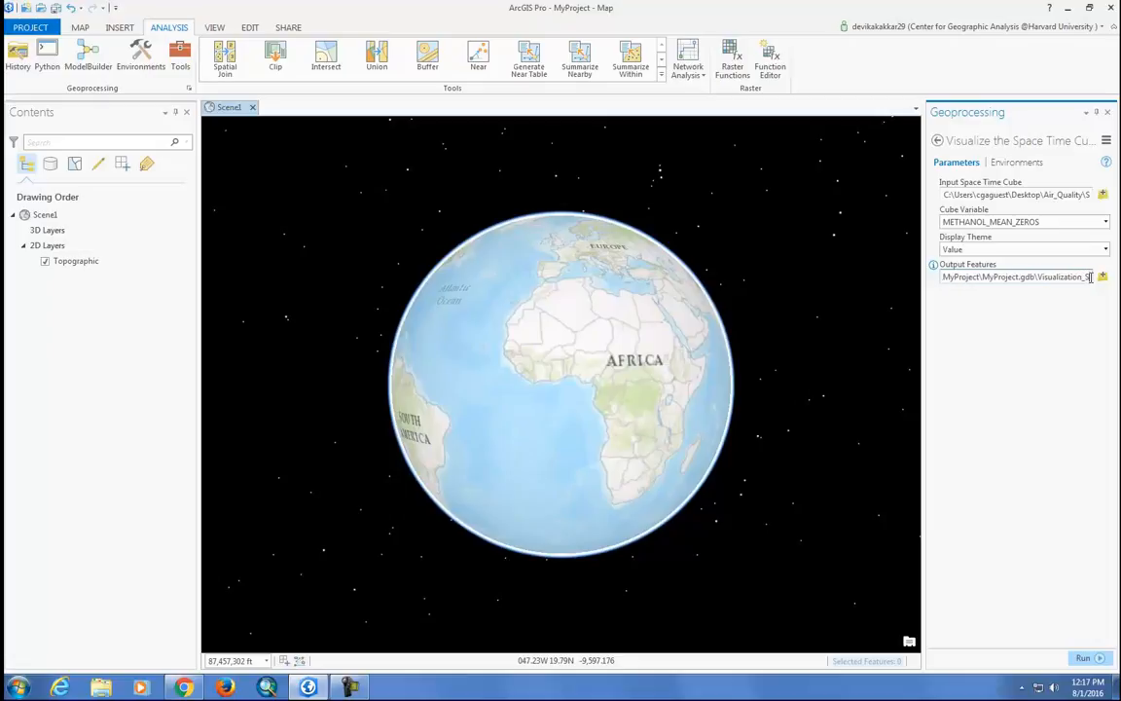
{"action": "type", "text": "TC"}
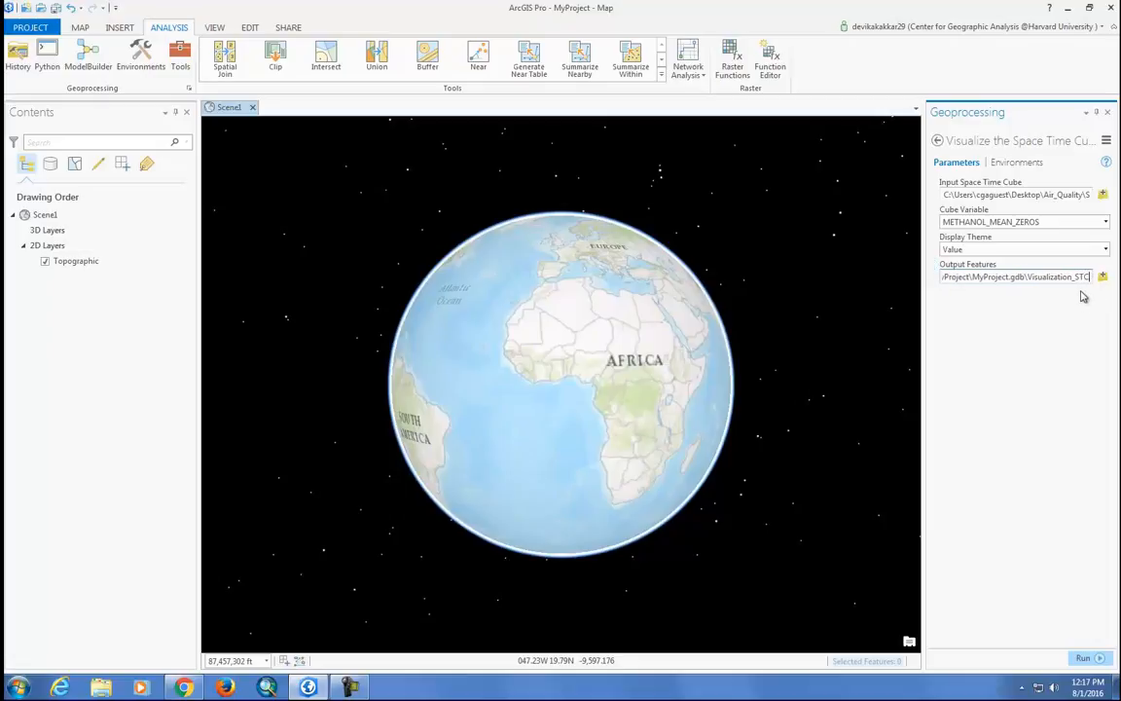
{"action": "left_click", "coordinate": [1100, 658]}
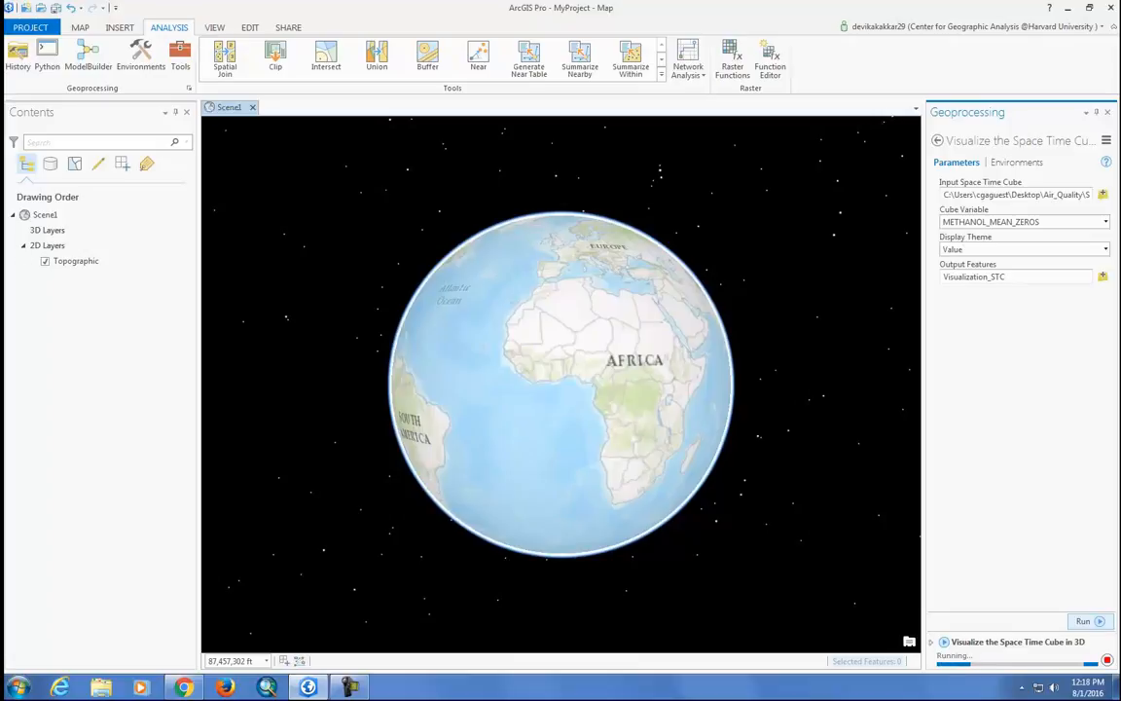
- Turn off the Topographic basemap layer in the scene
{"action": "left_click", "coordinate": [45, 268]}
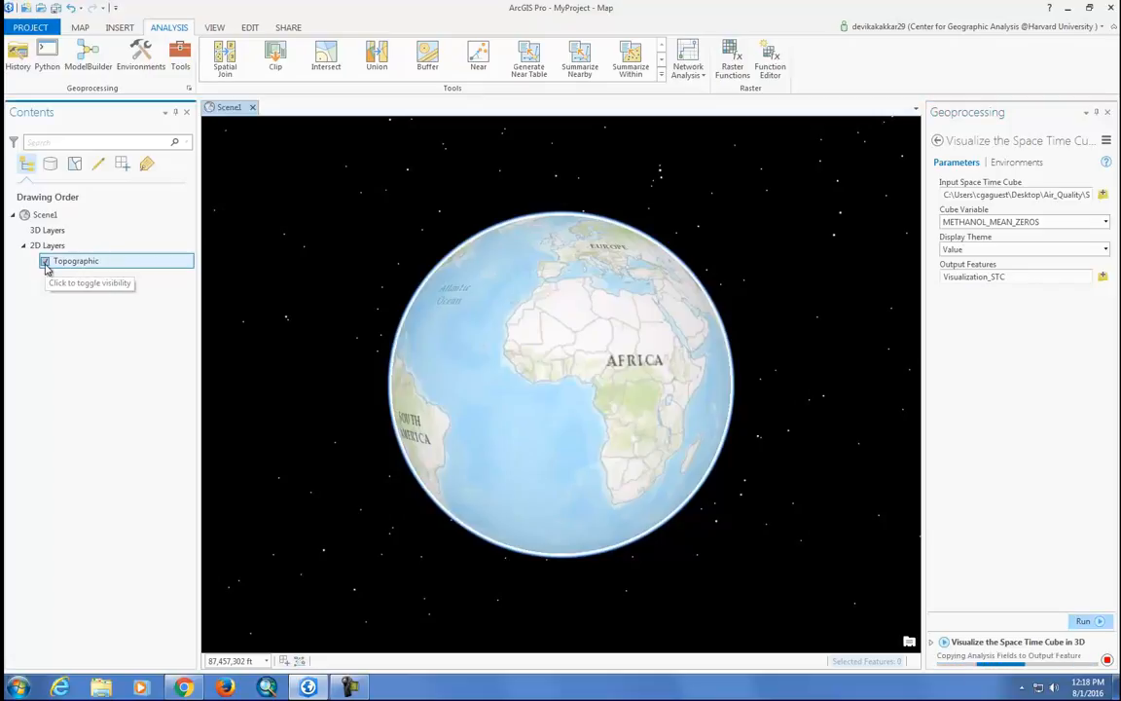
{"action": "left_click", "coordinate": [46, 264]}
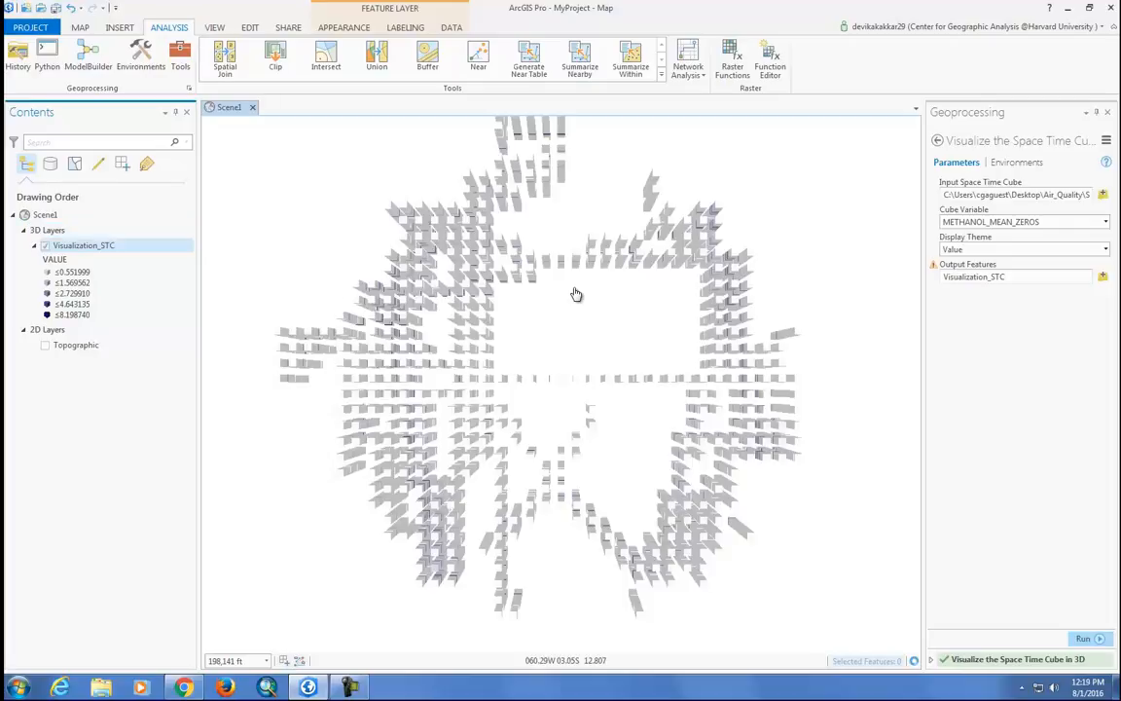
- Inspect the attributes of a single dark purple bin in the Visualization_STC layer
{"action": "scroll", "coordinate": [464, 283], "scroll_direction": "down", "scroll_amount": 2}
{"action": "scroll", "coordinate": [464, 283], "scroll_direction": "up", "scroll_amount": 3}
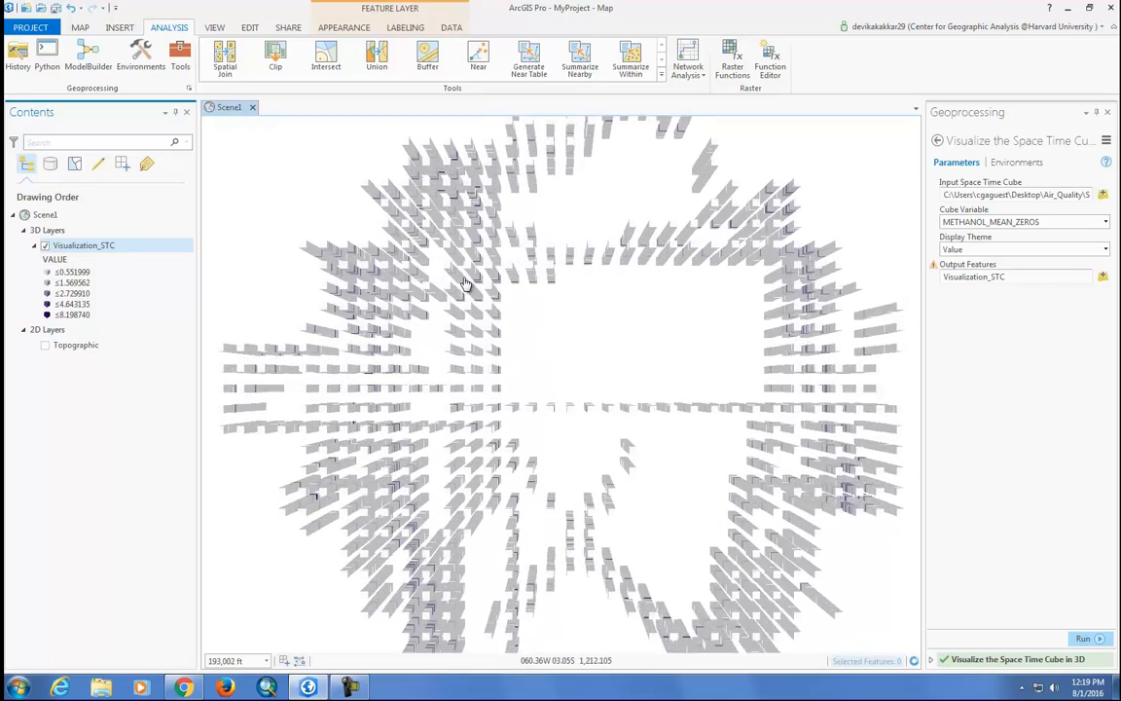
{"action": "scroll", "coordinate": [464, 283], "scroll_direction": "up", "scroll_amount": 4}
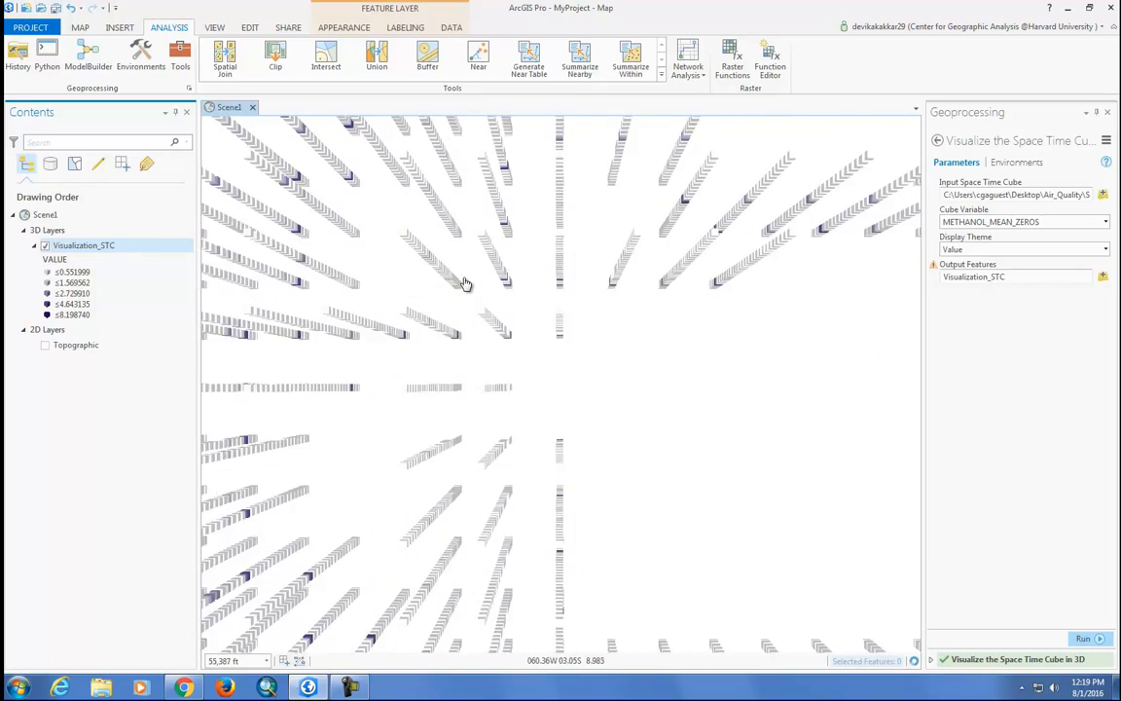
{"action": "scroll", "coordinate": [464, 283], "scroll_direction": "up", "scroll_amount": 3}
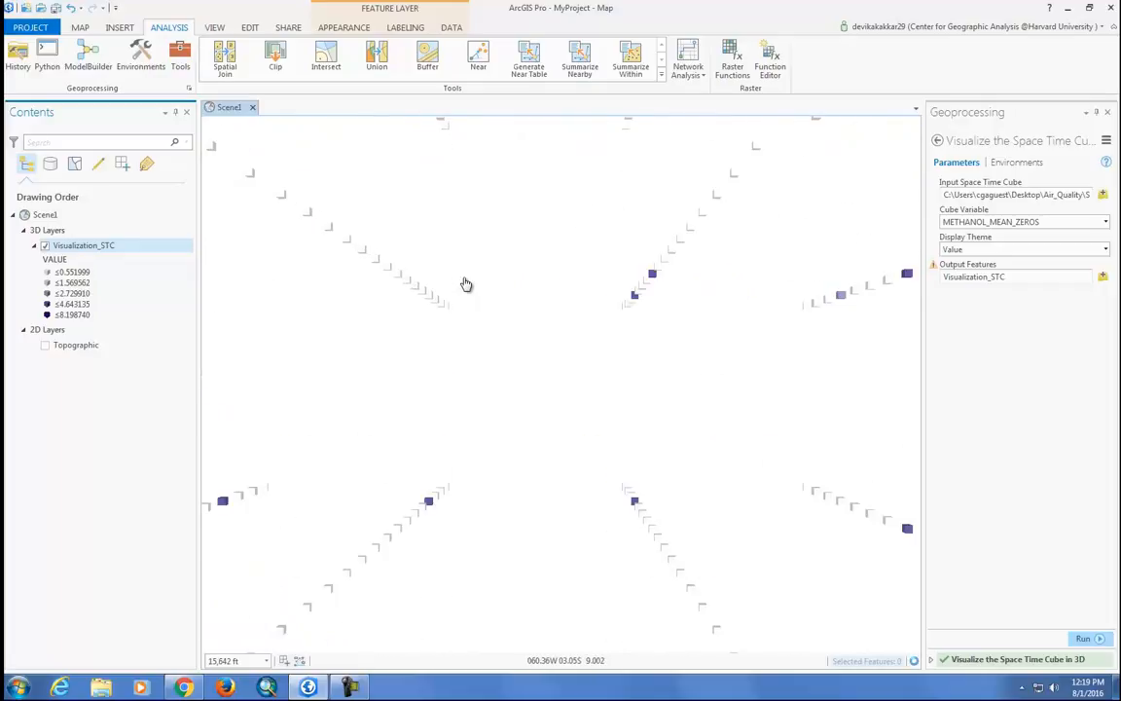
{"action": "left_click", "coordinate": [652, 277]}
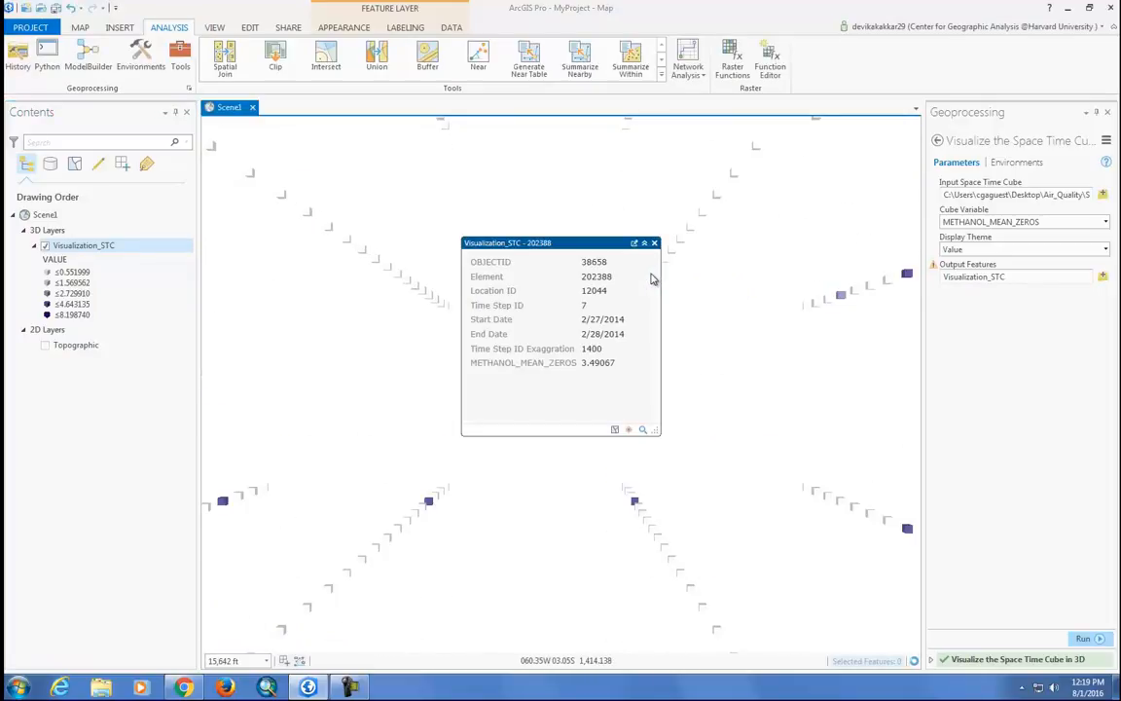